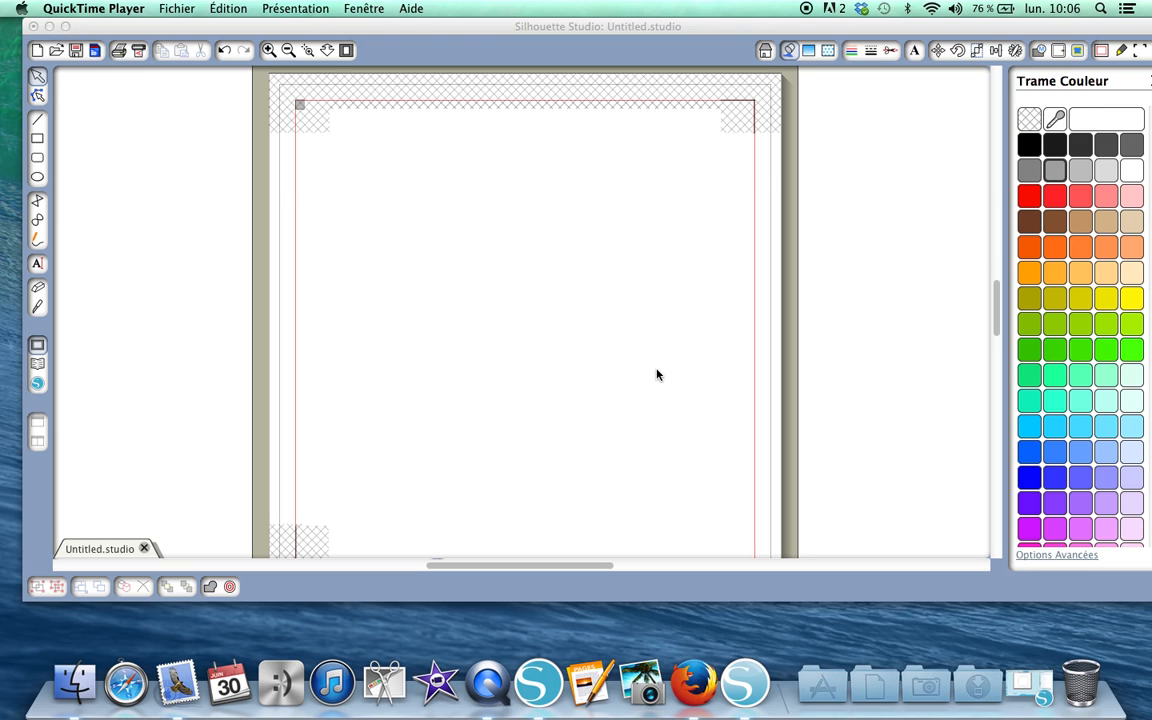
Step: Draw a grey-filled circle about 117 mm in diameter near the middle of the page
click(40, 182)
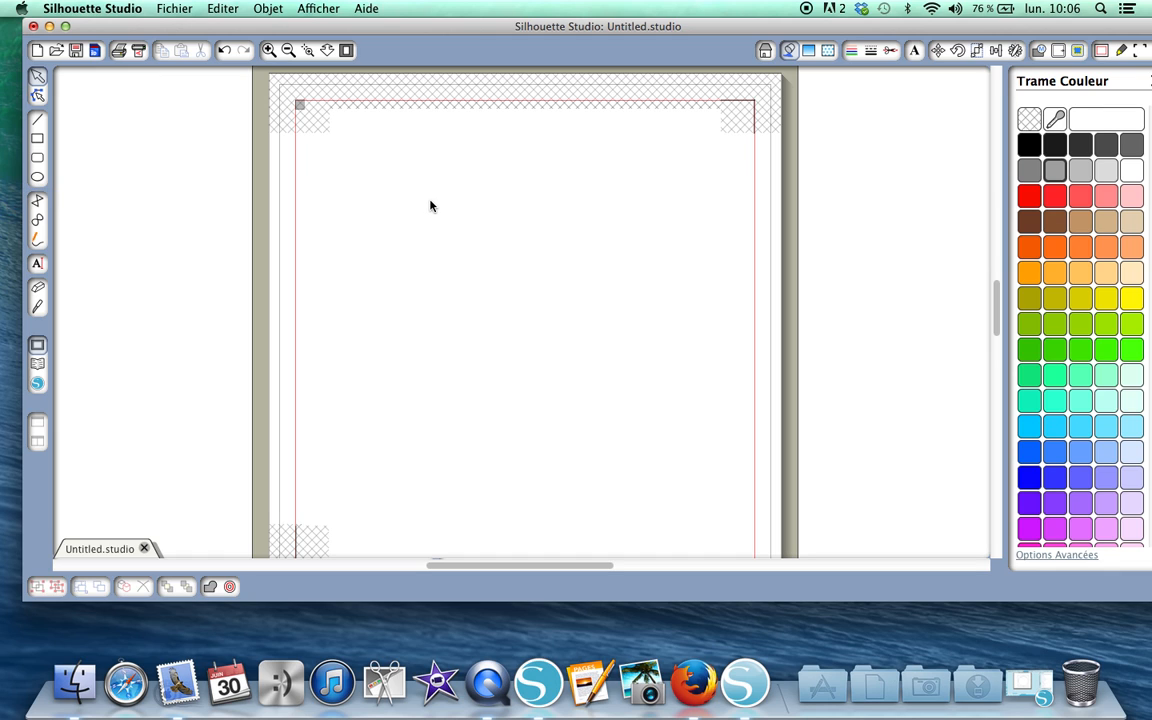
drag(430, 206, 446, 231)
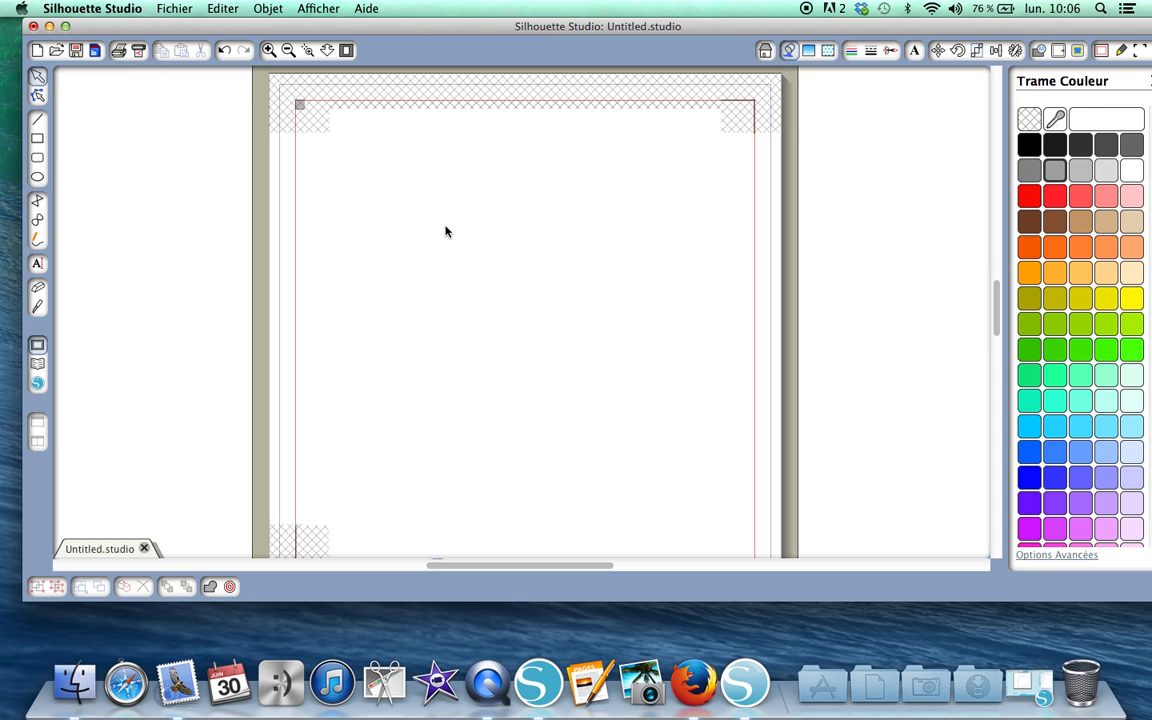
click(37, 176)
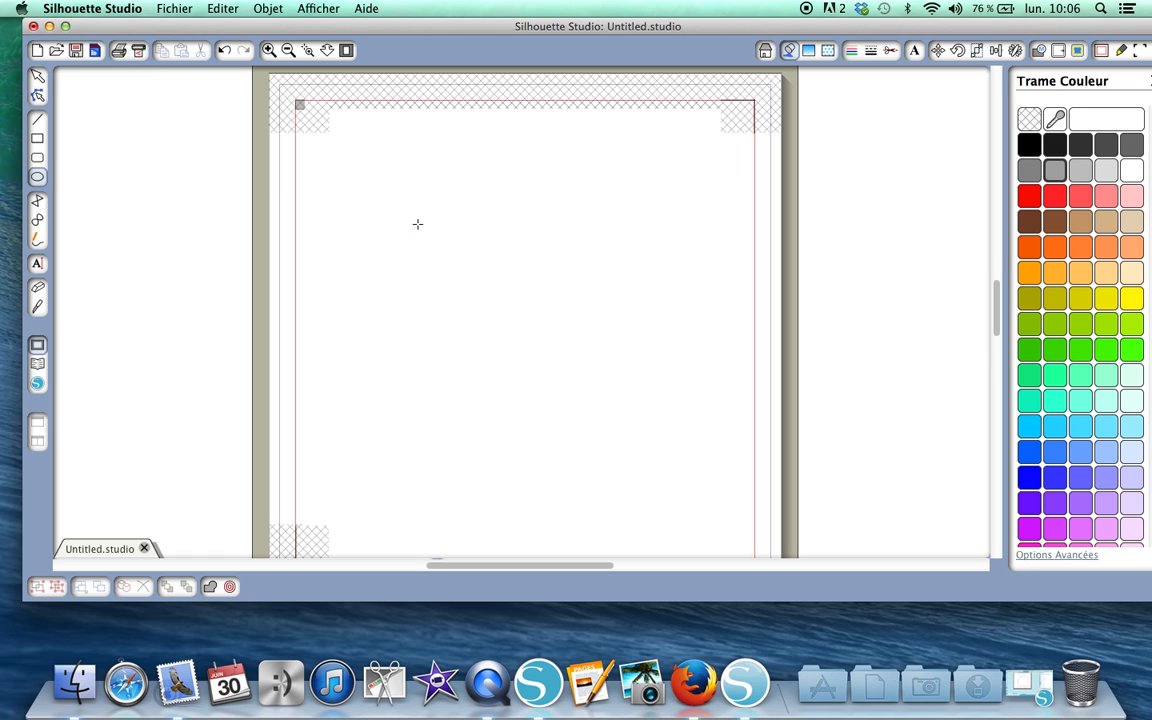
mouse_move(417, 224)
mouse_down()
mouse_move(478, 283)
mouse_move(651, 381)
mouse_up()
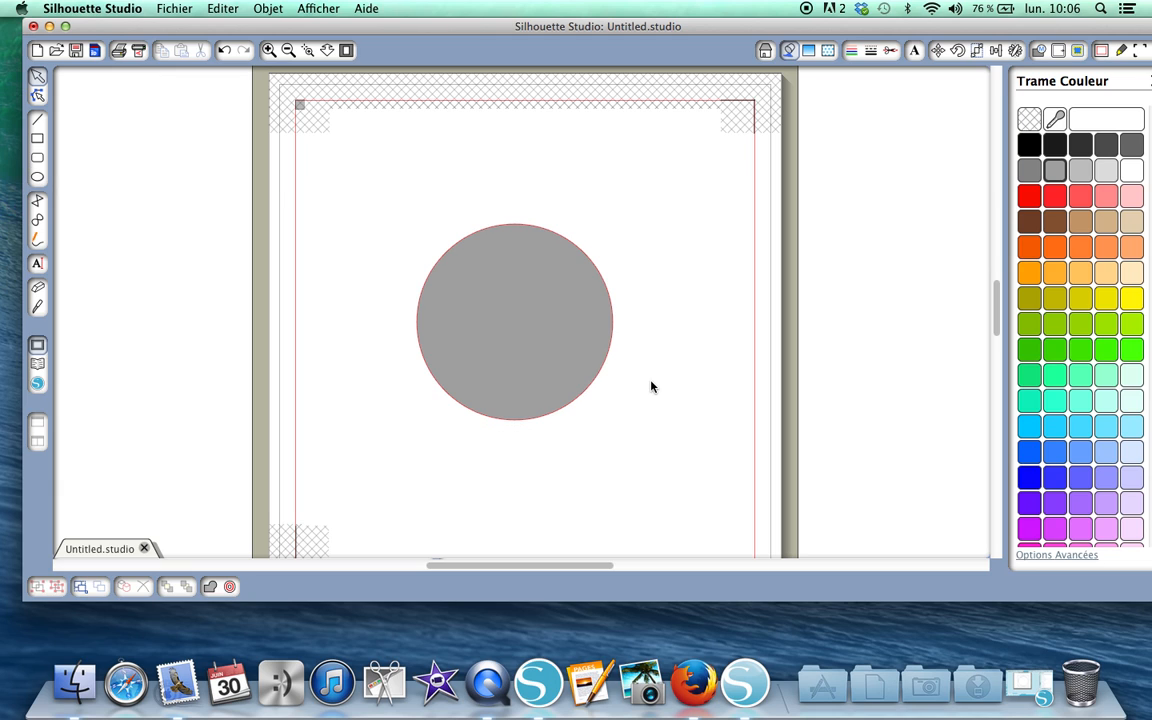
click(592, 374)
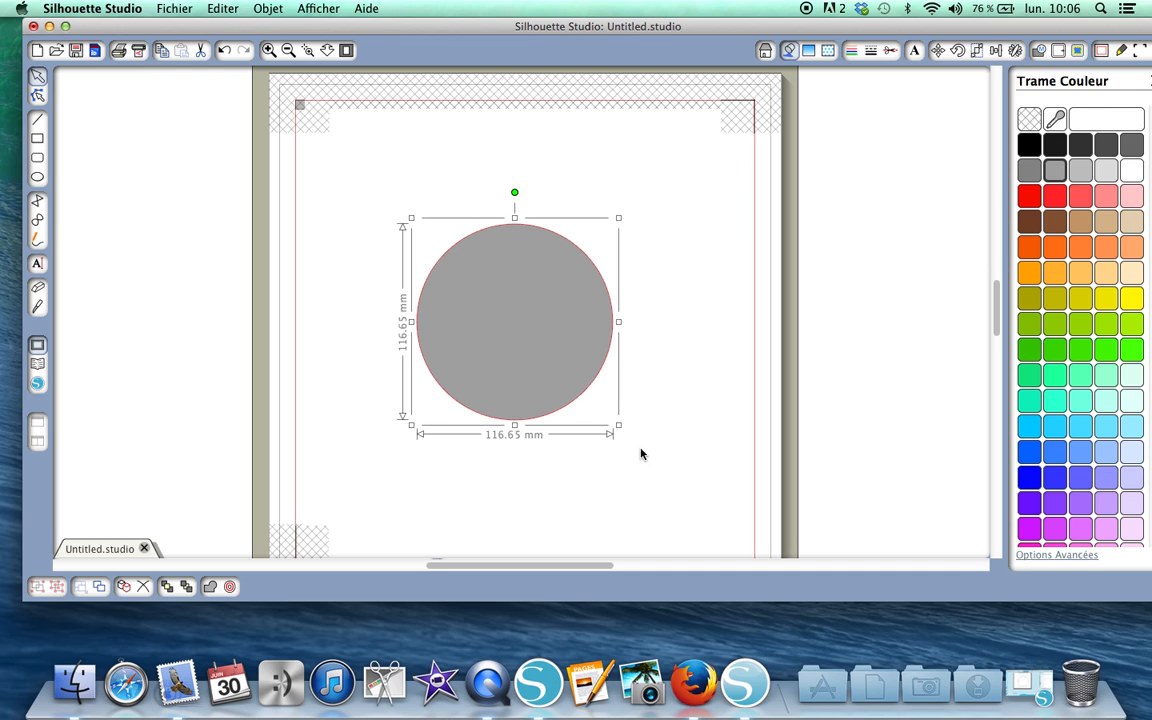
click(230, 263)
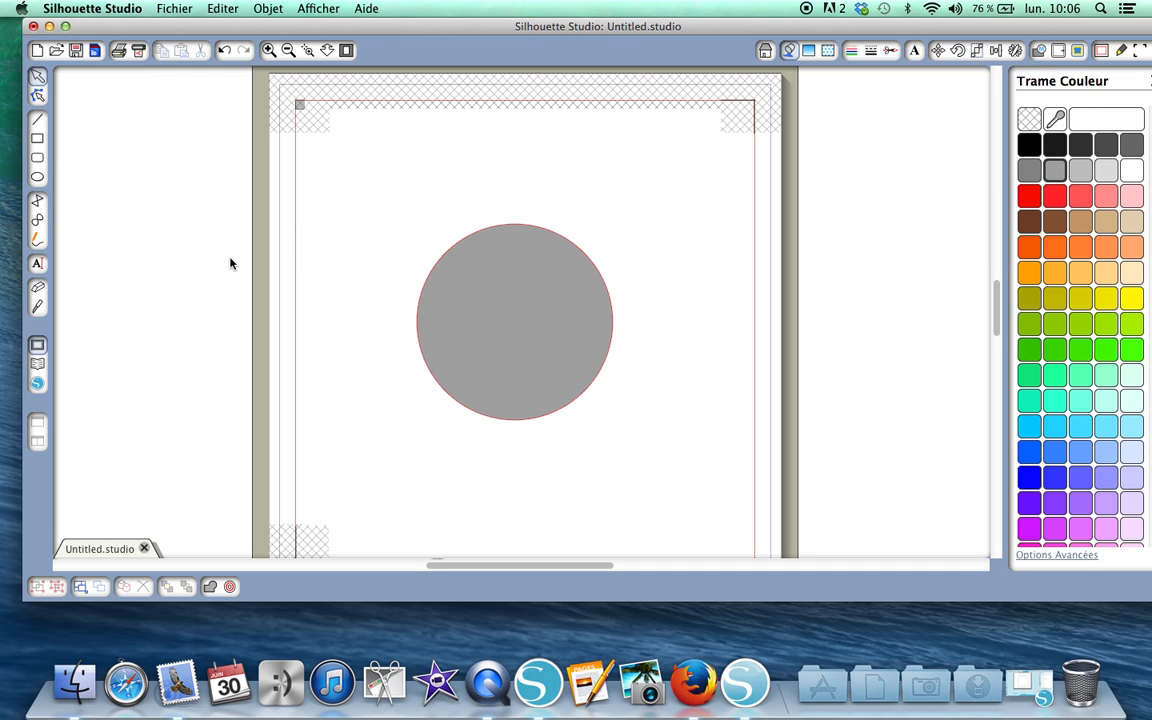
Step: Review the Modification, Sélection and Sélection d'outils preferences for line conversion, shape selection and post-drawing tool behaviour
click(128, 10)
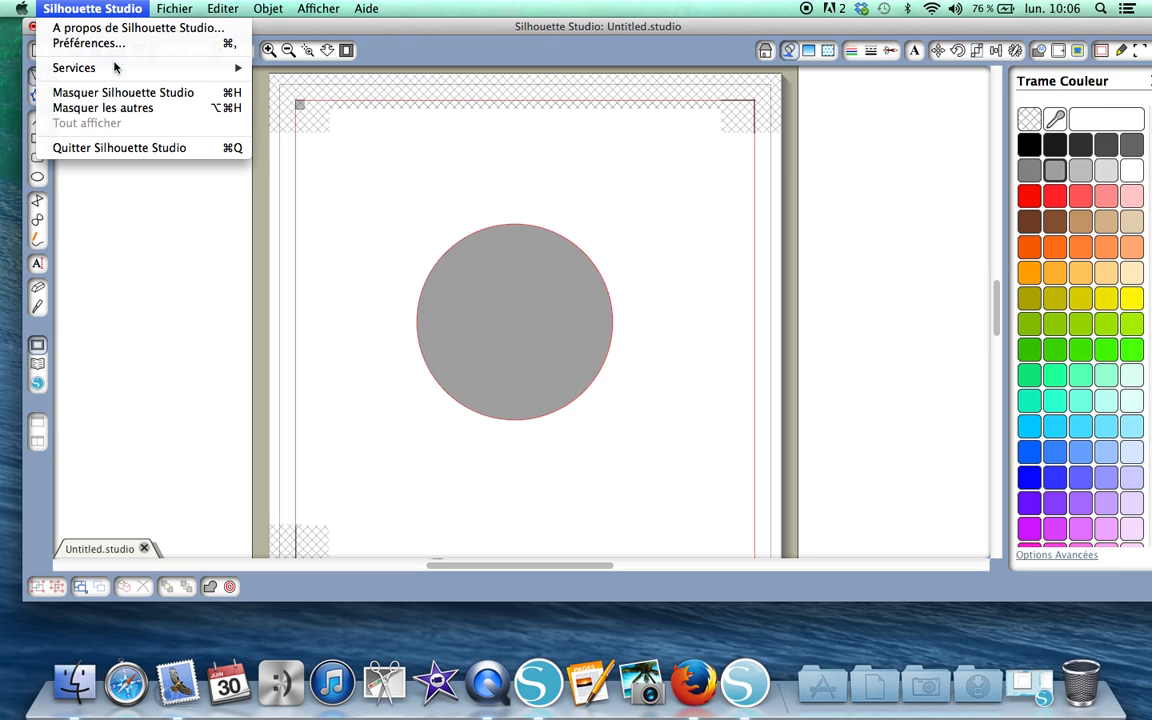
click(123, 16)
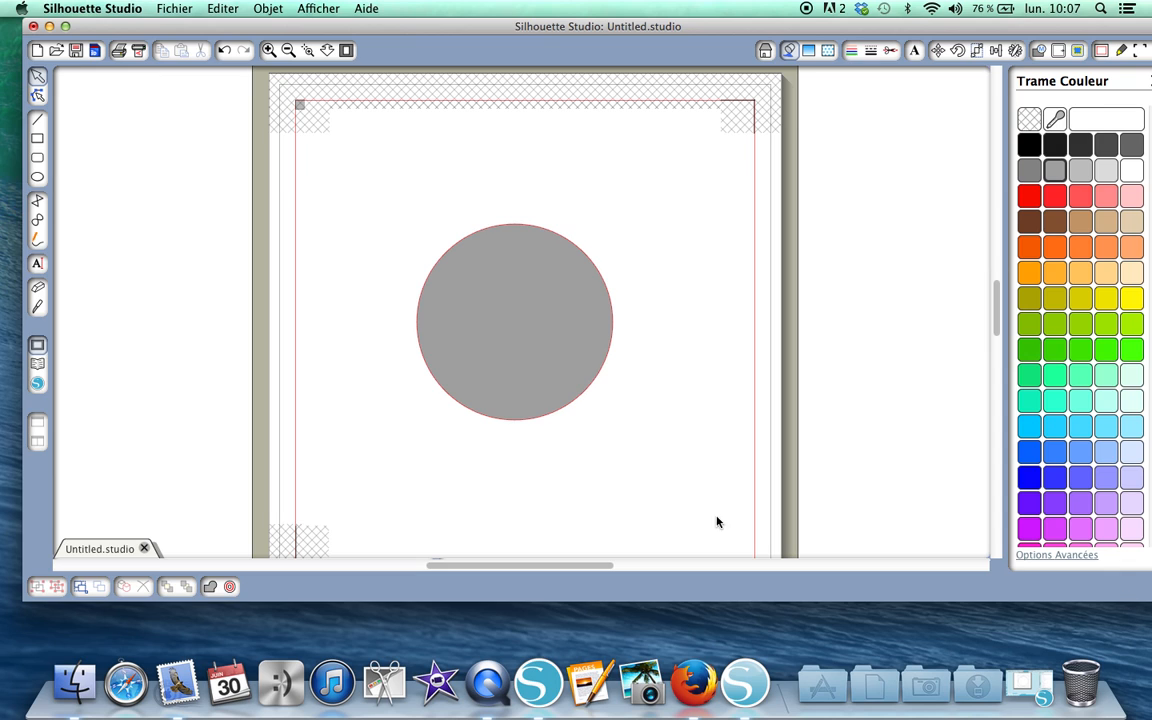
click(80, 9)
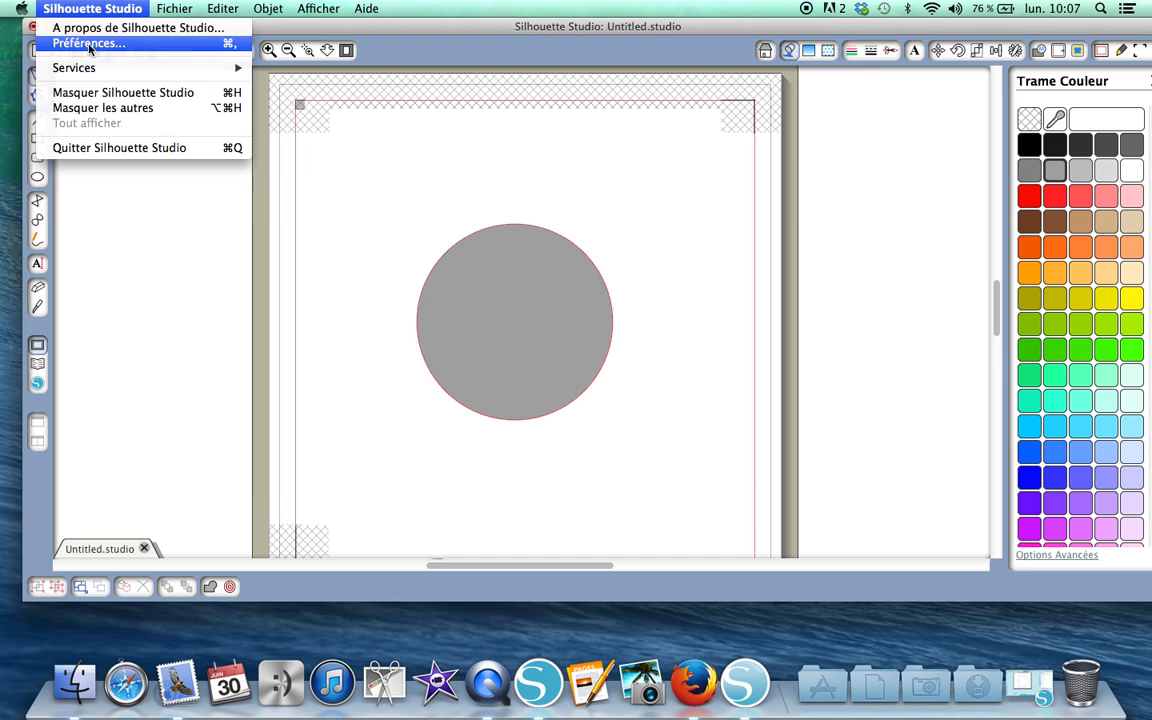
click(89, 45)
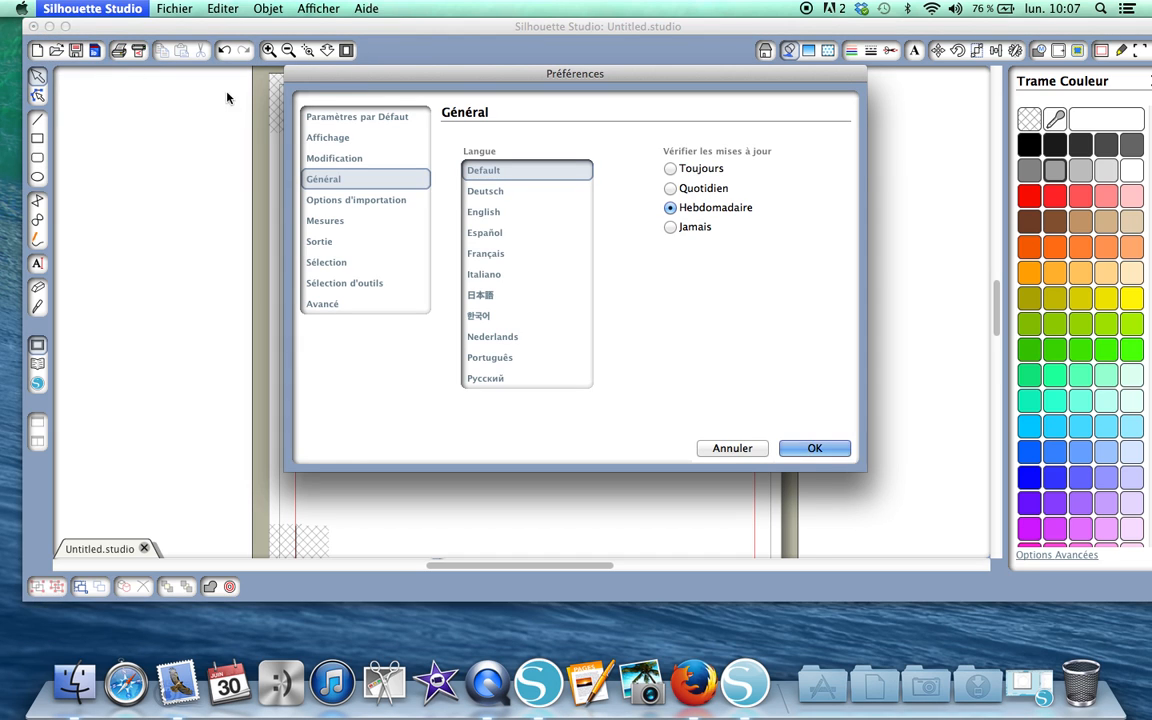
click(327, 160)
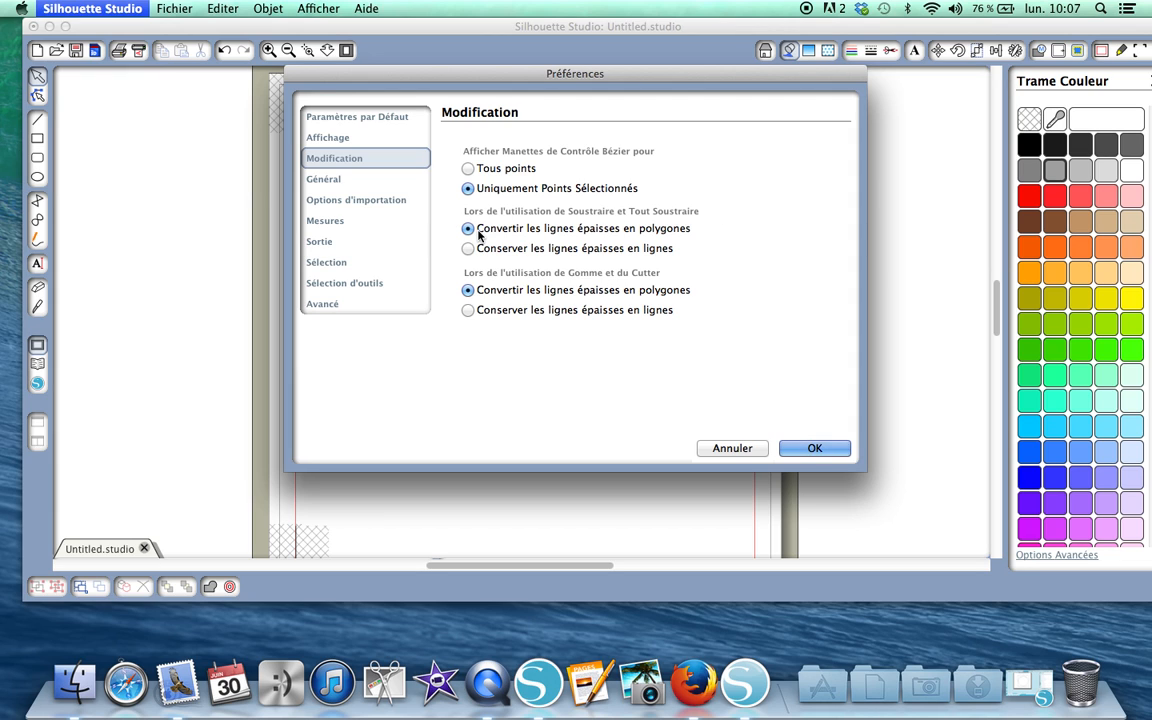
click(315, 263)
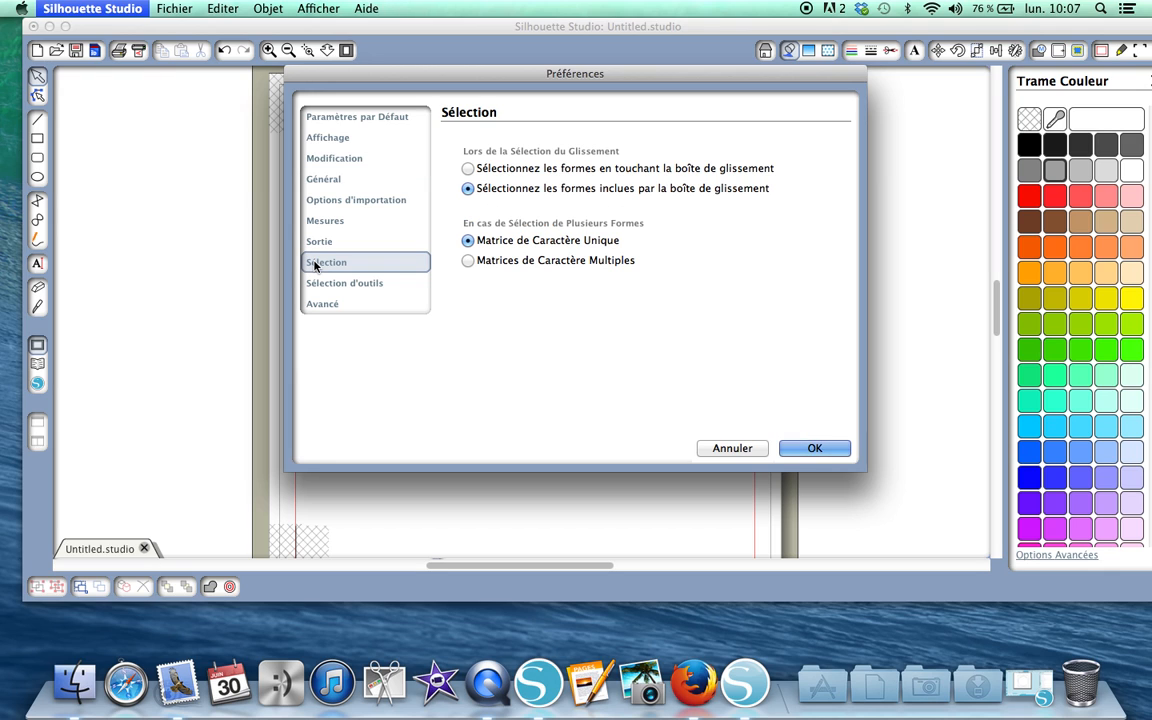
click(315, 288)
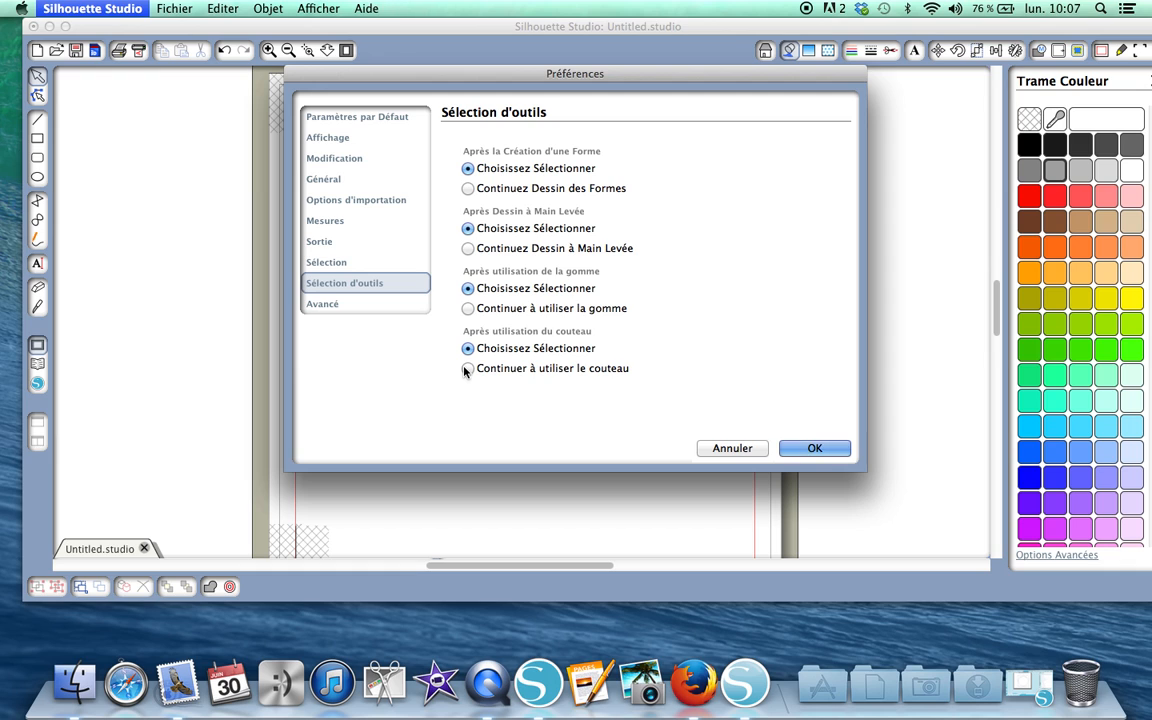
click(808, 448)
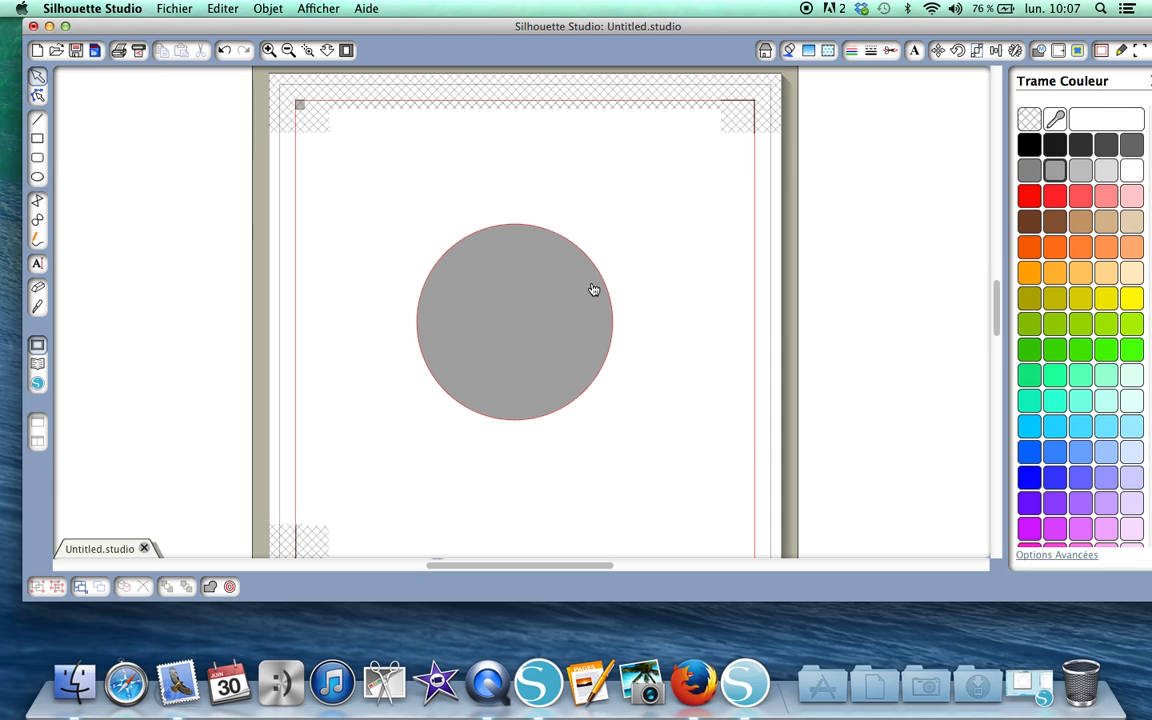
Step: Add the text "tendresse" above the circle
click(38, 264)
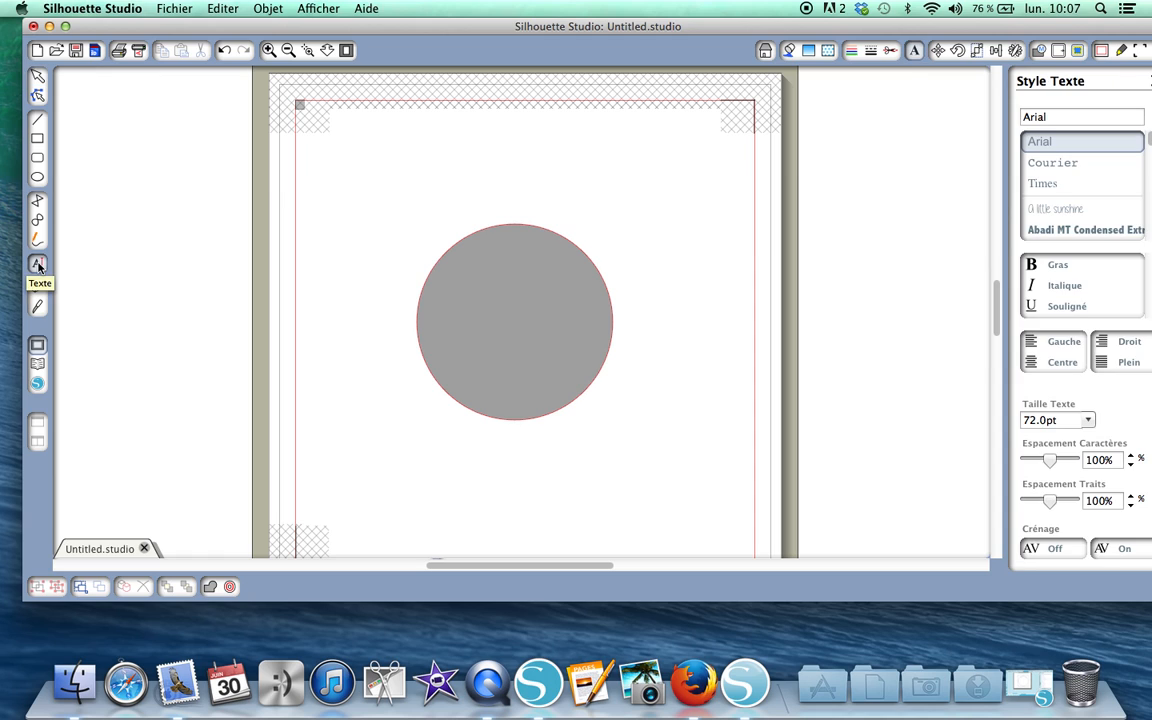
click(428, 167)
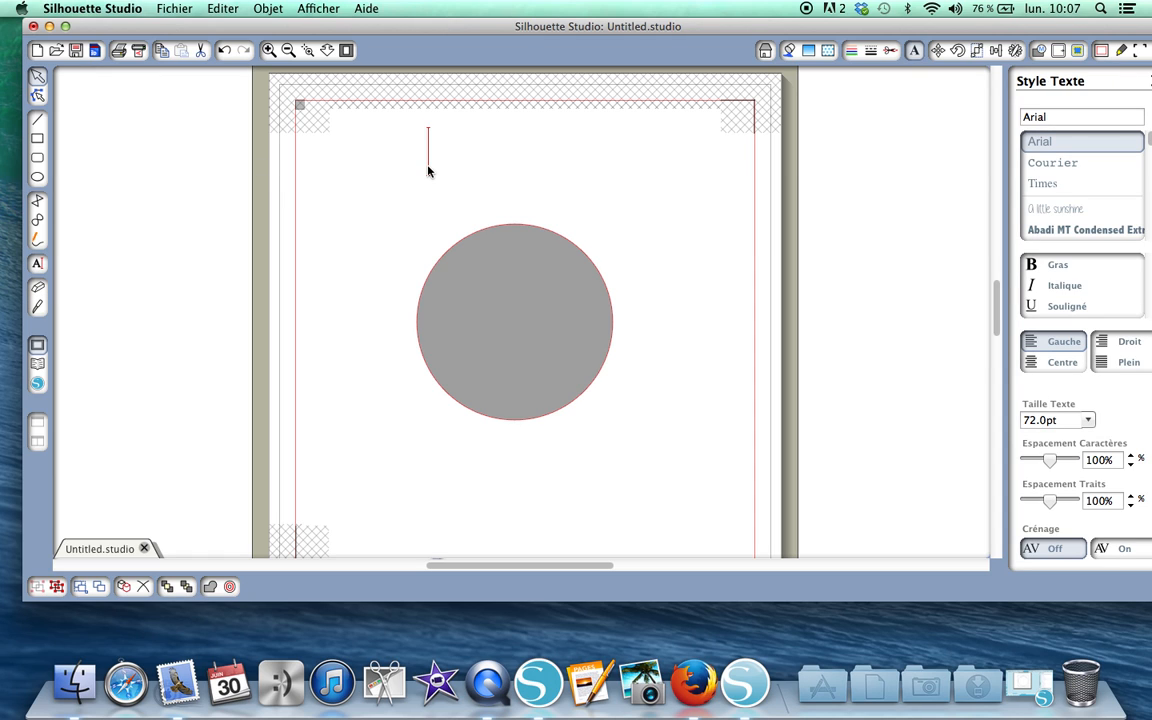
text(ten)
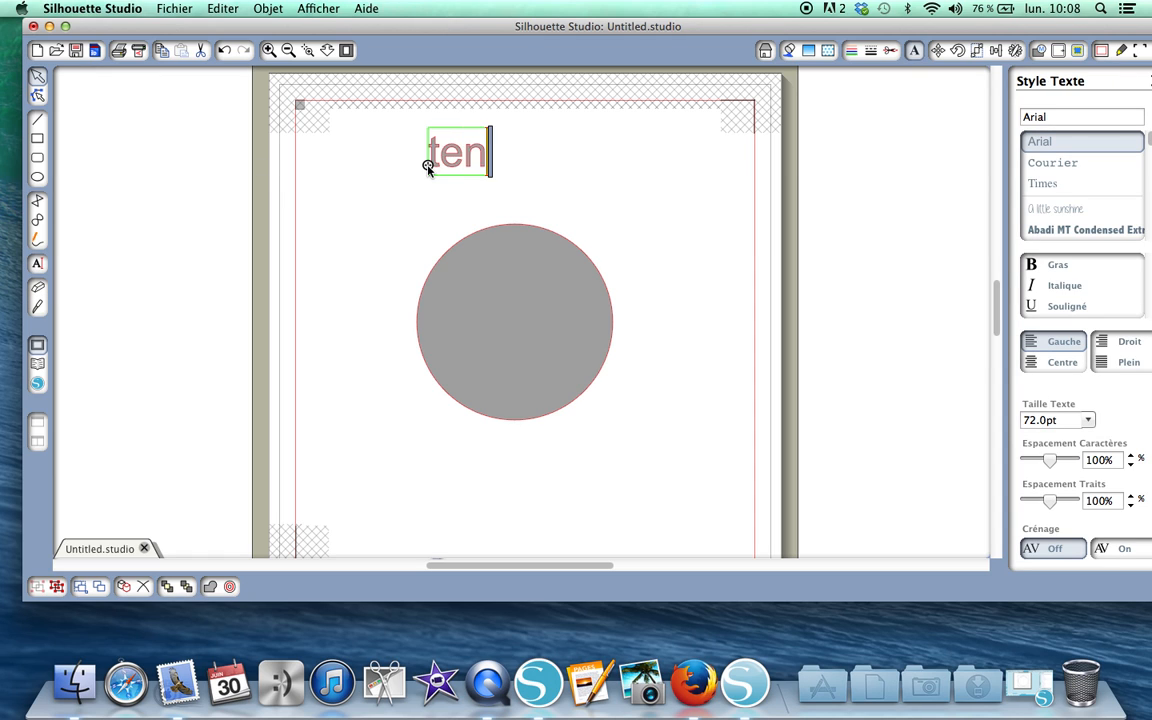
text(dresse)
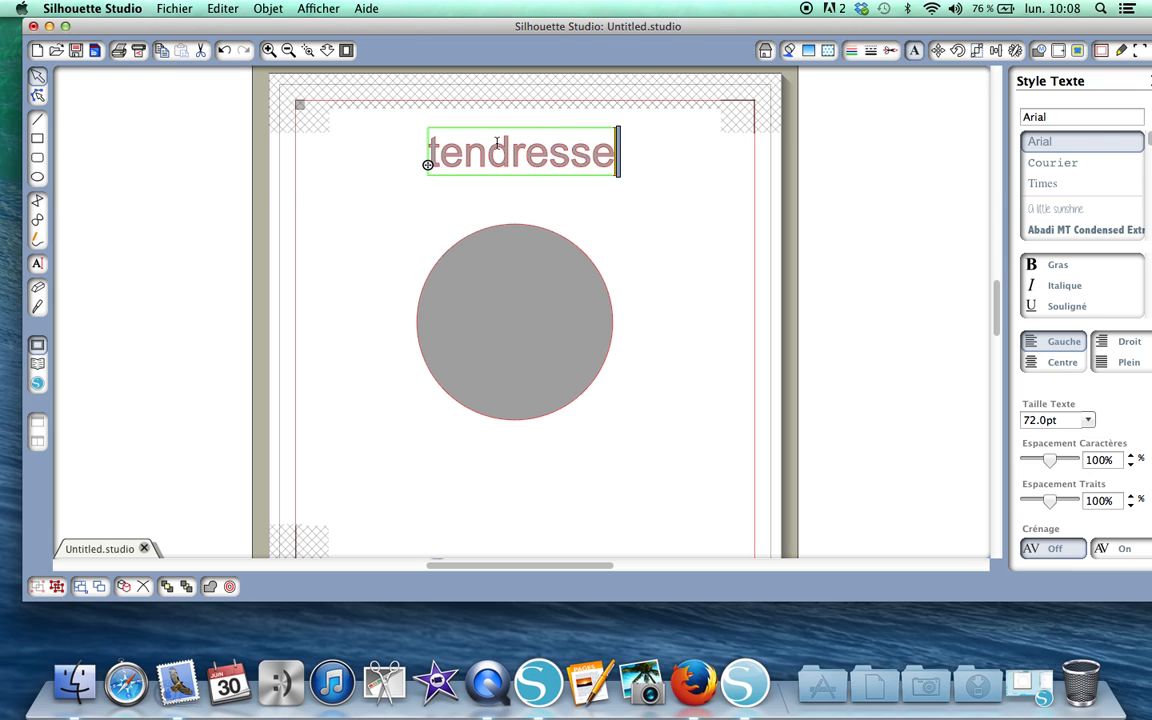
click(641, 171)
click(595, 161)
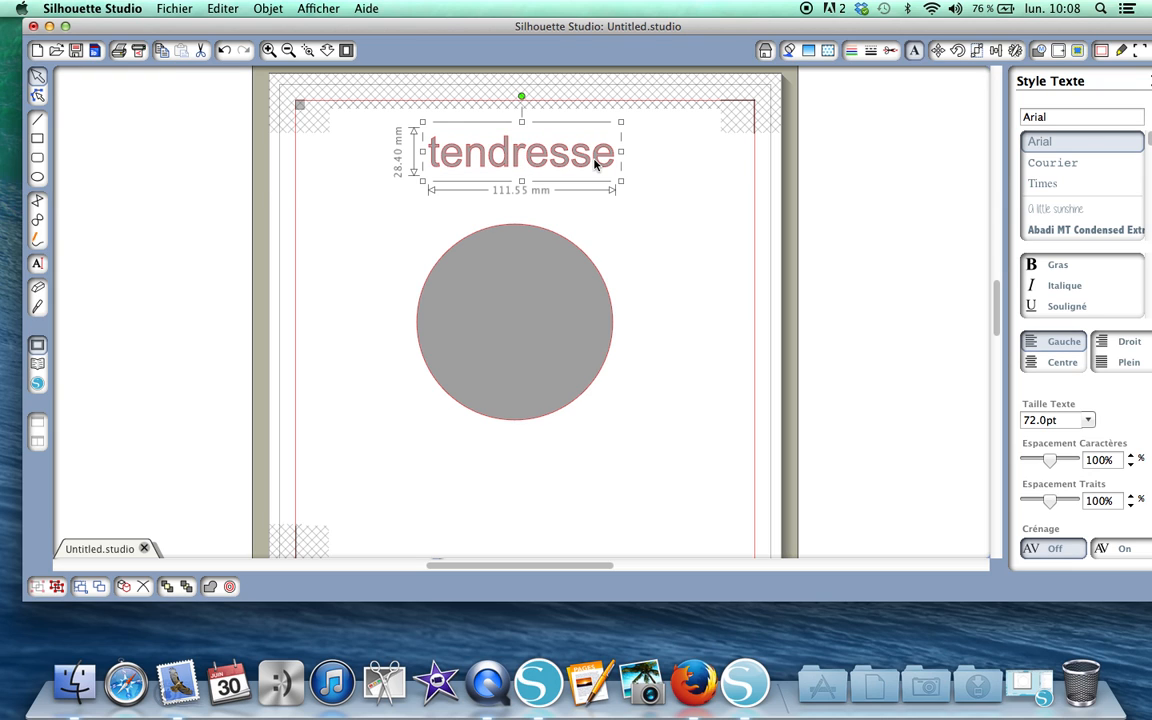
Step: Set the "tendresse" text to the Japan font and reduce its character spacing to 90%
double_click(1050, 117)
text(Japan)
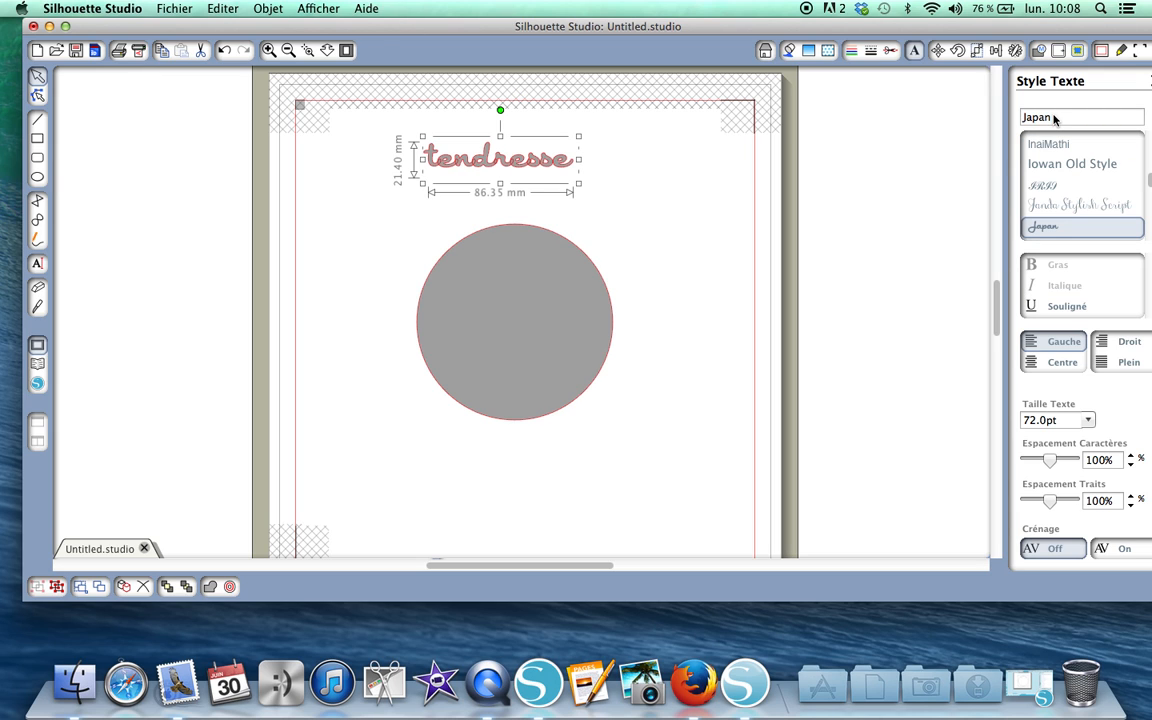
click(267, 50)
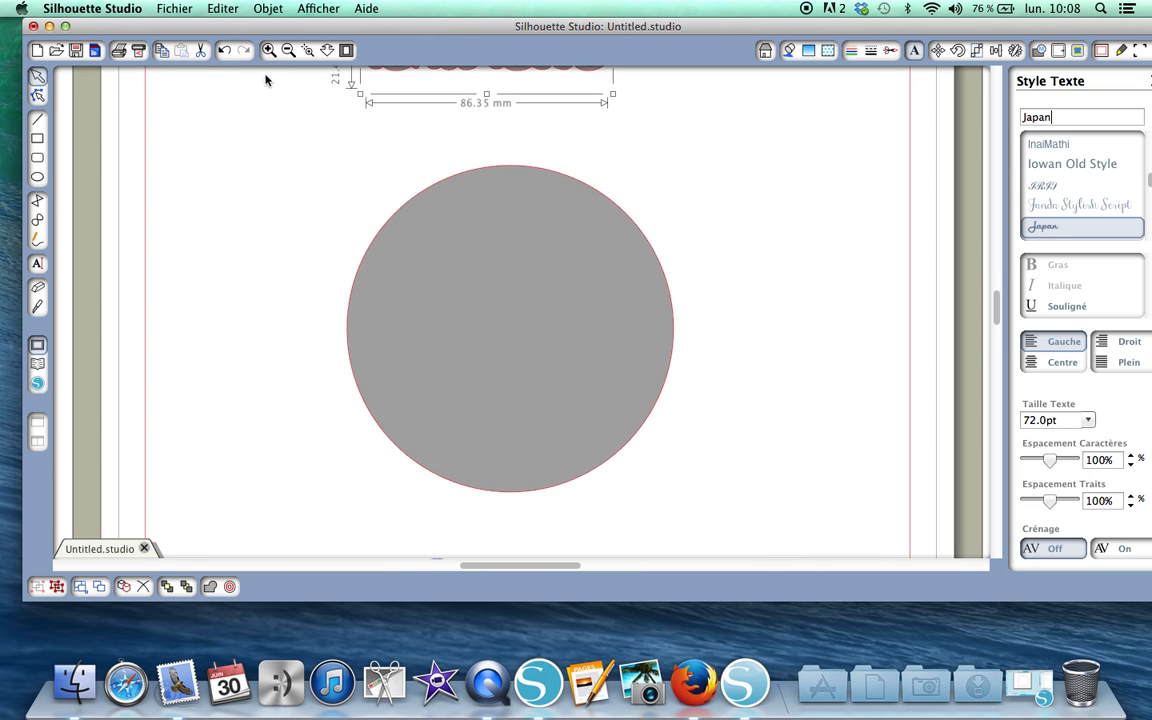
scroll(278, 157, up, 5)
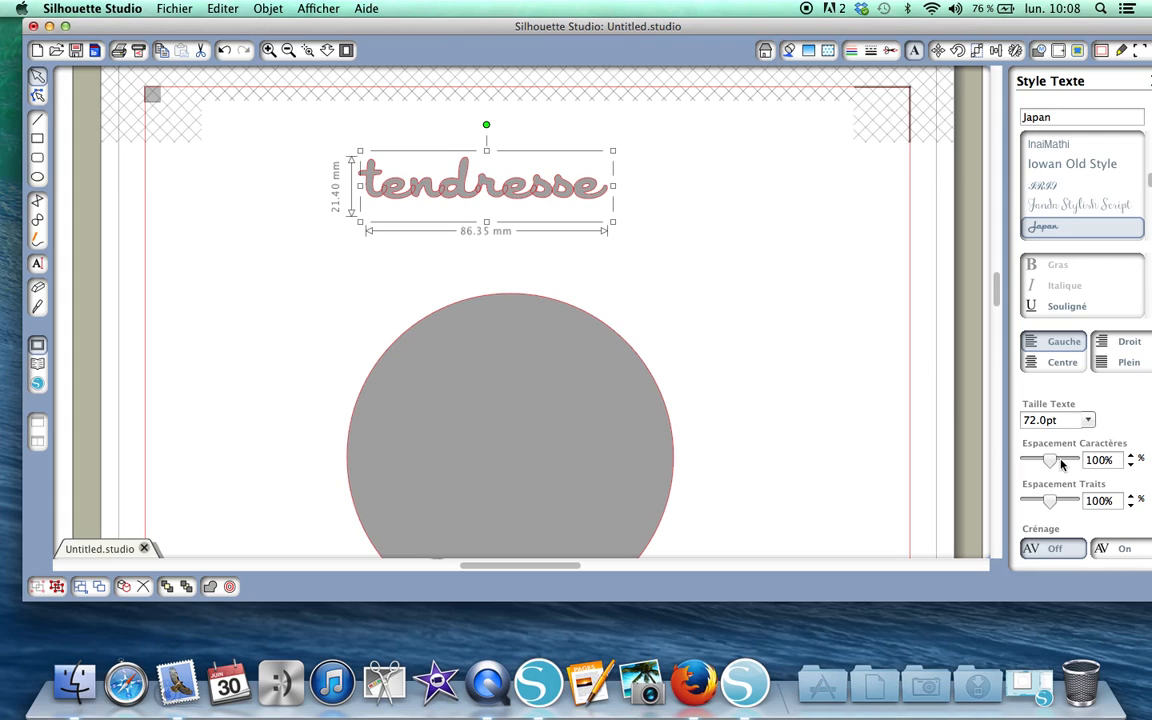
click(1132, 465)
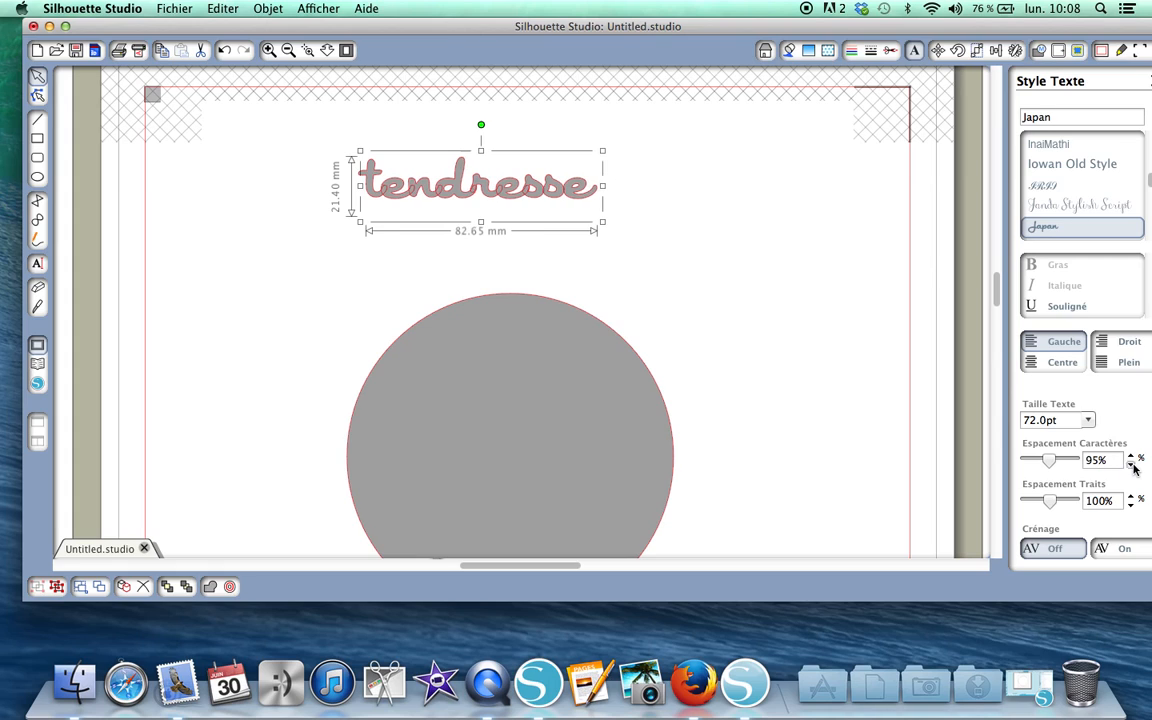
click(1132, 465)
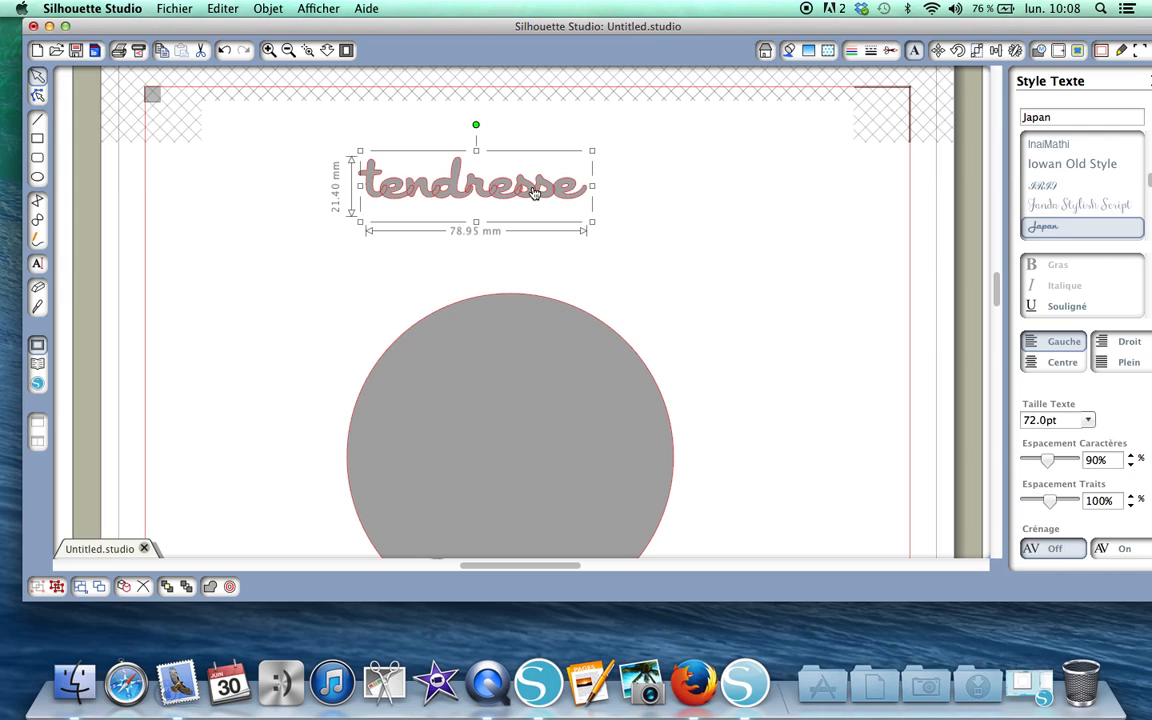
click(280, 253)
Step: Attach the "tendresse" text to the circle's outline so it curves centred along the upper edge
click(373, 197)
double_click(373, 197)
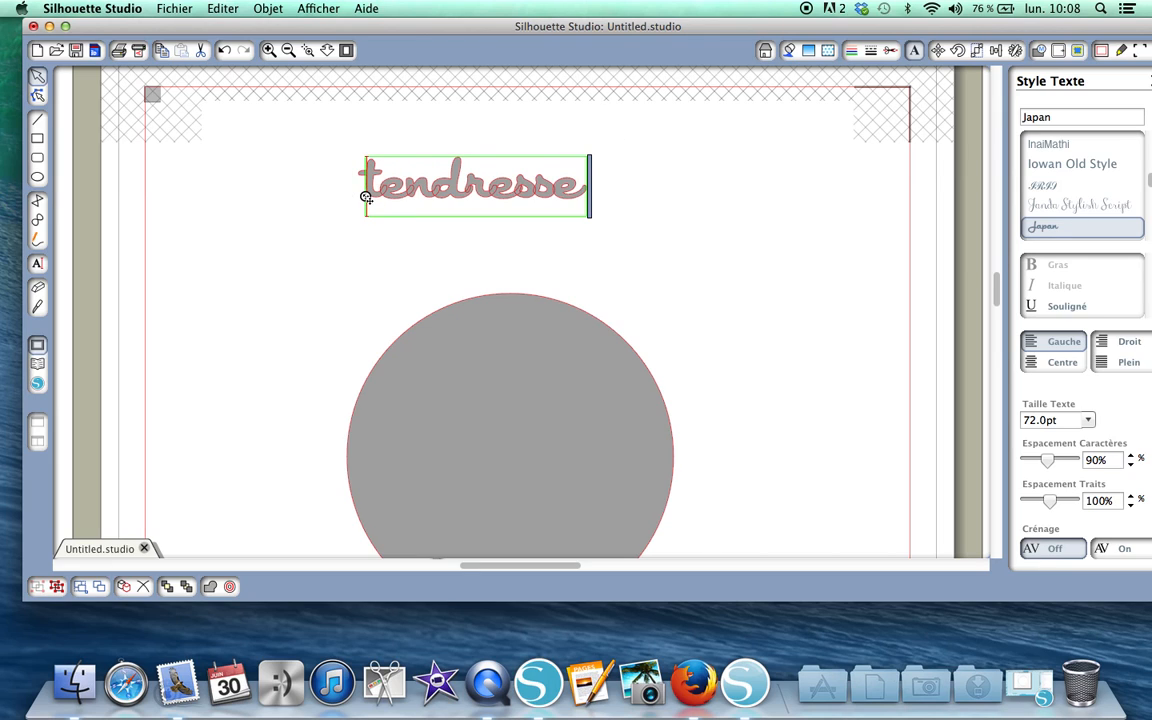
click(362, 193)
drag(362, 193, 399, 324)
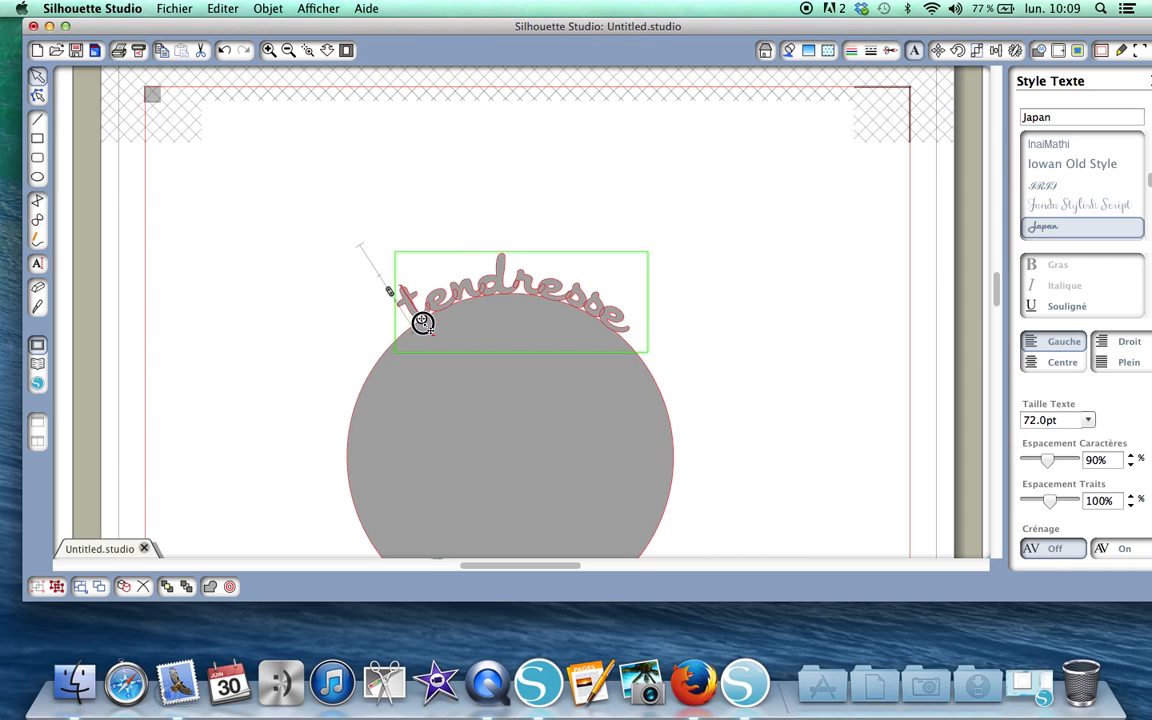
drag(423, 323, 417, 316)
click(442, 247)
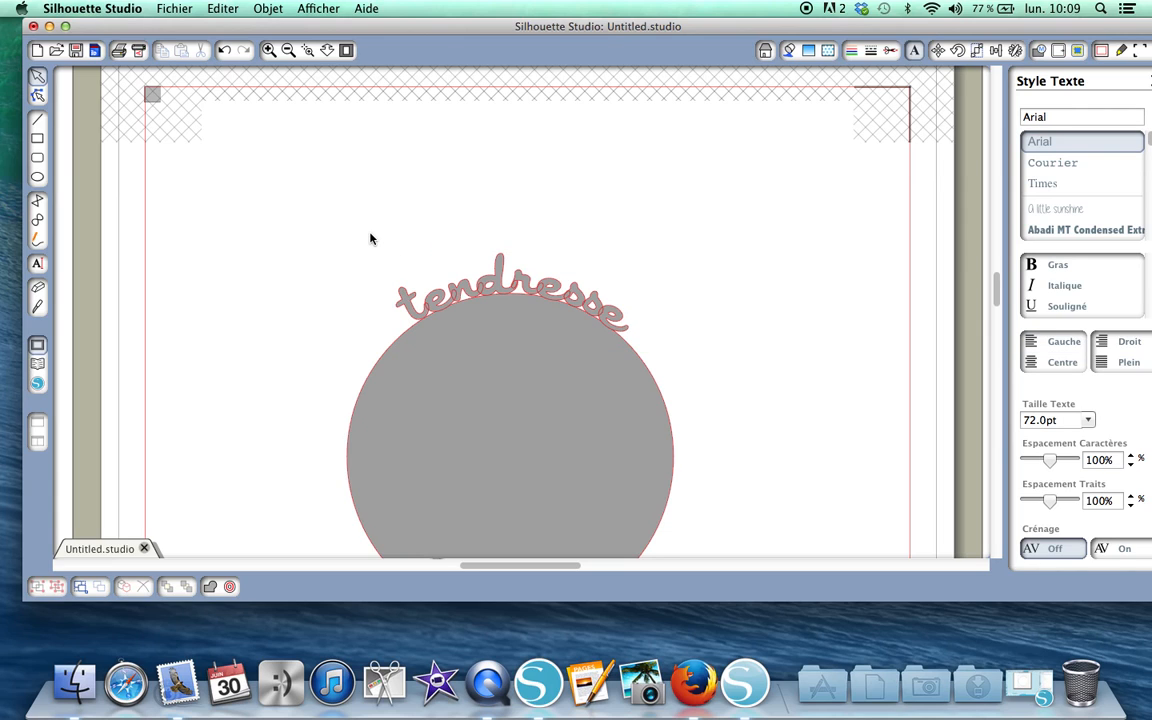
Step: Weld the overlapping letters of the curved "tendresse" text together
drag(369, 235, 650, 429)
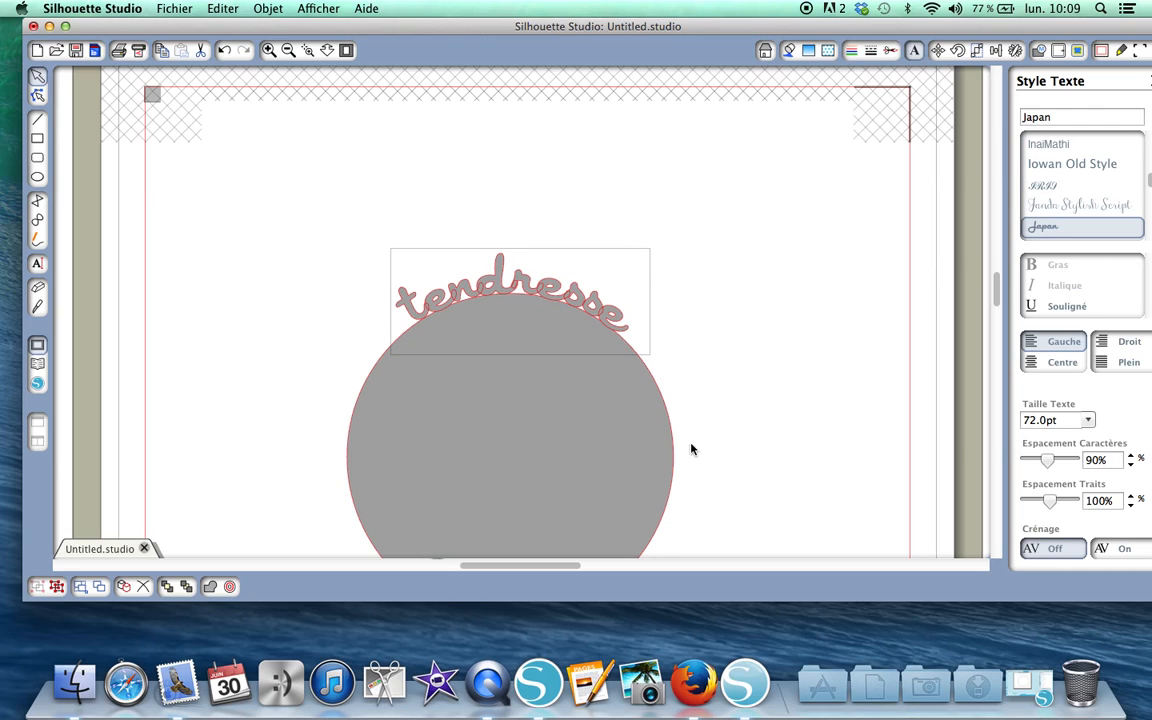
right_click(497, 252)
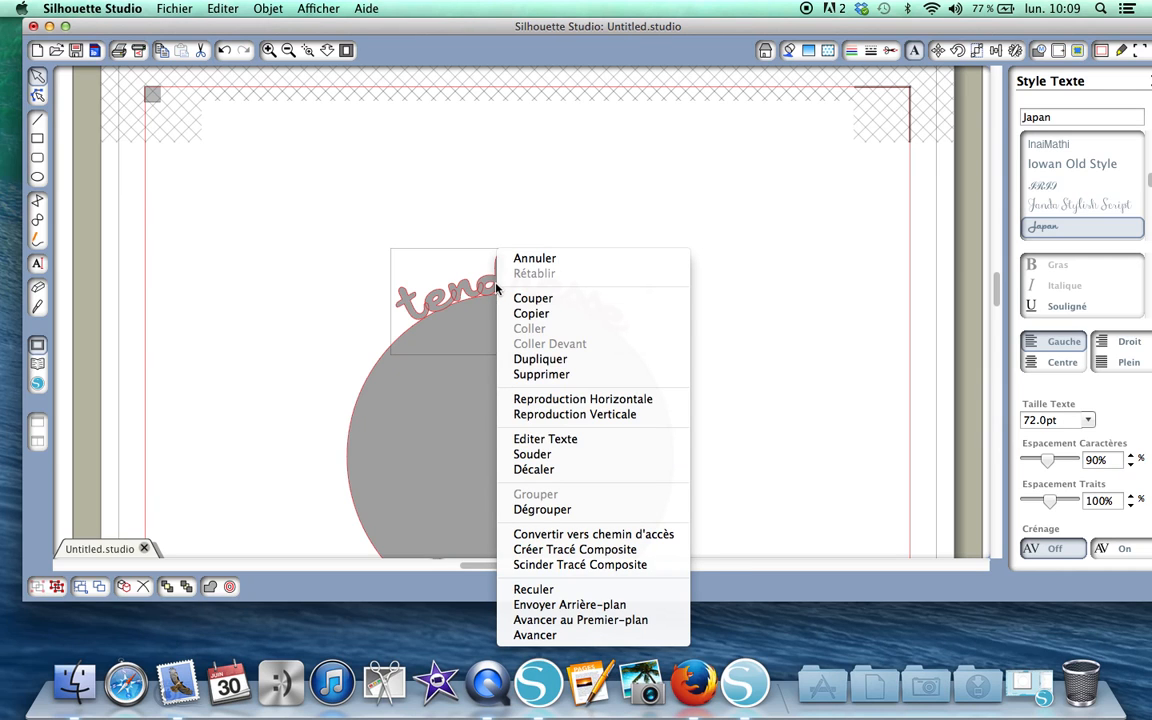
click(517, 456)
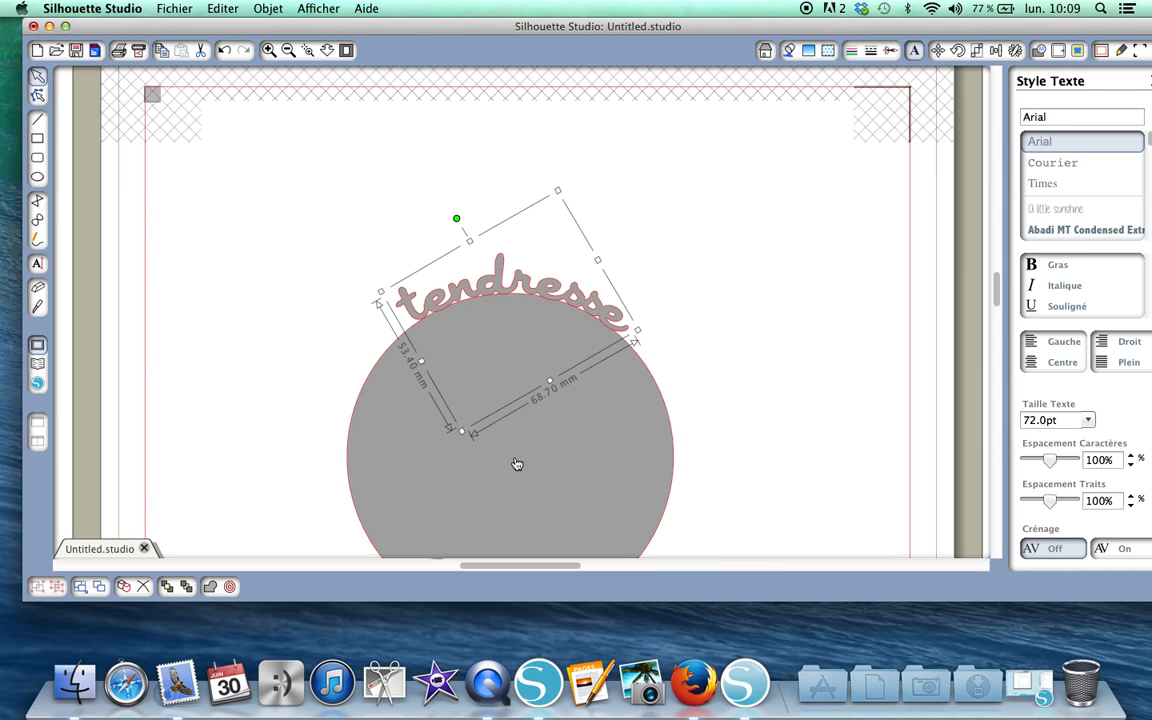
click(612, 209)
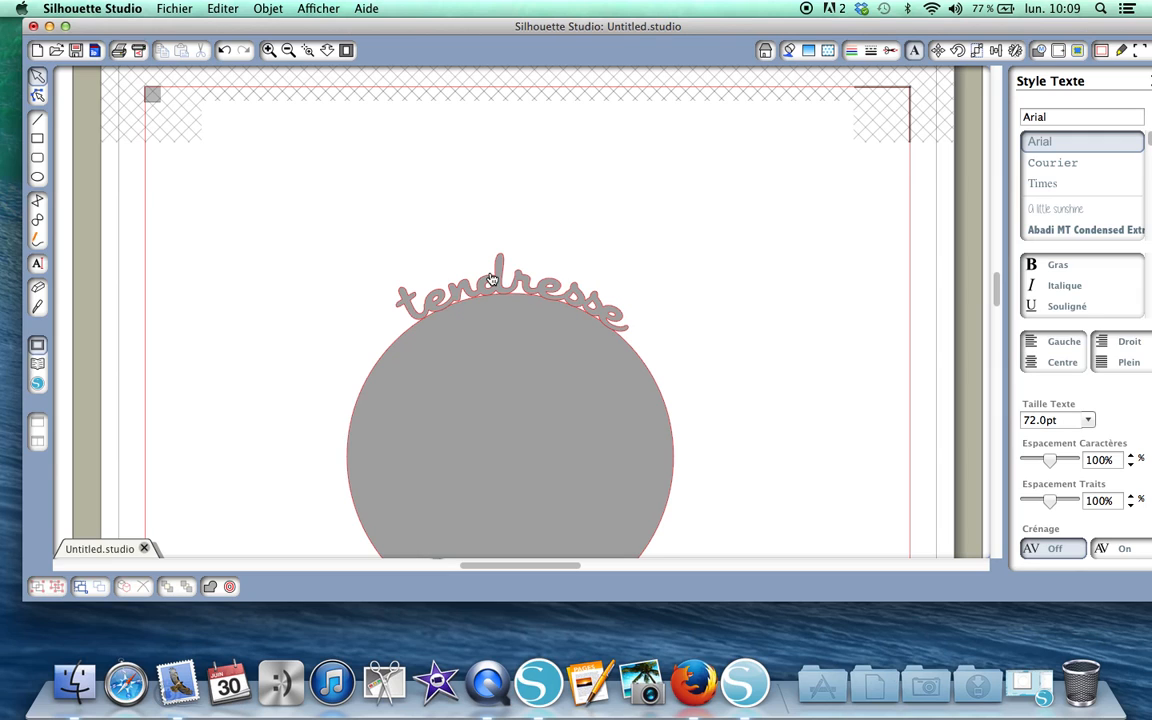
Step: Try moving the welded text up off the circle's edge, and undo the move
drag(493, 283, 501, 249)
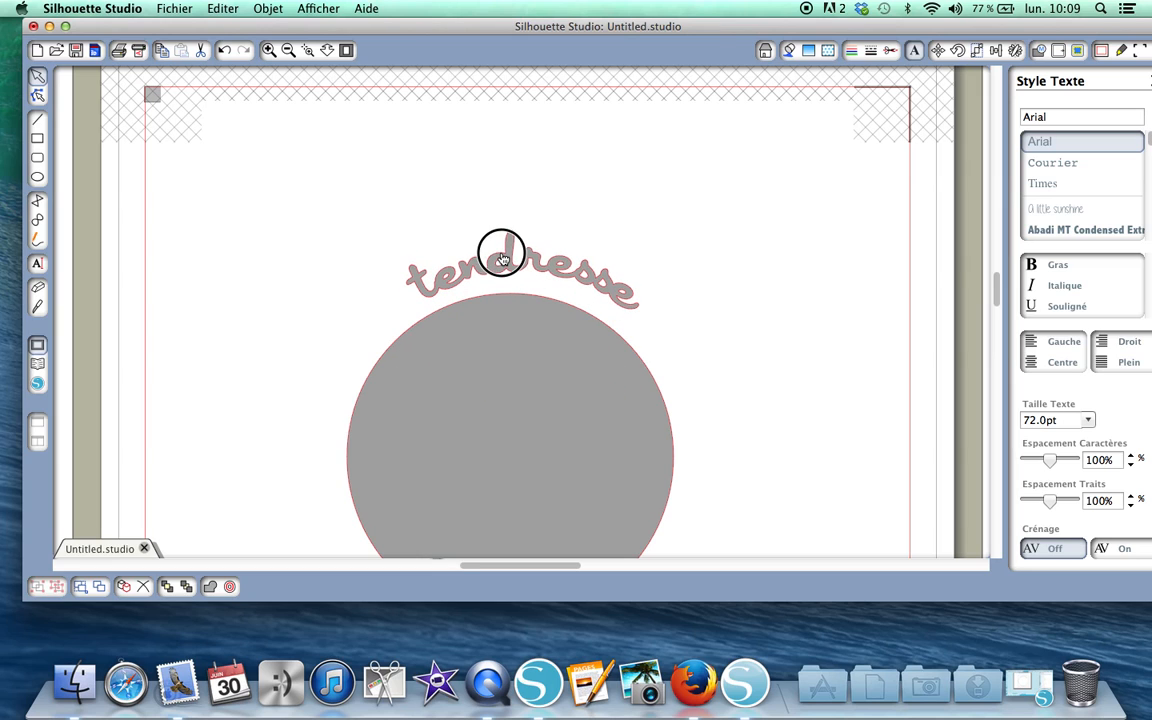
click(243, 87)
click(225, 50)
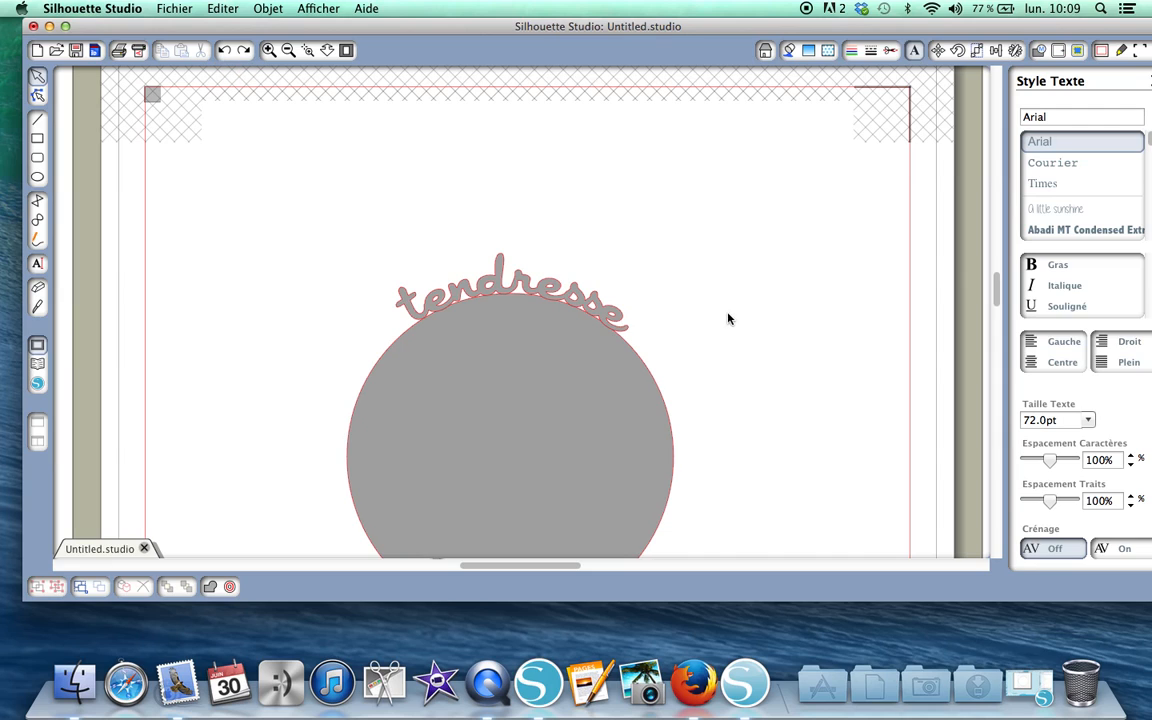
Step: Create an outward rounded offset of the circle at a distance of 2.00 mm
click(651, 374)
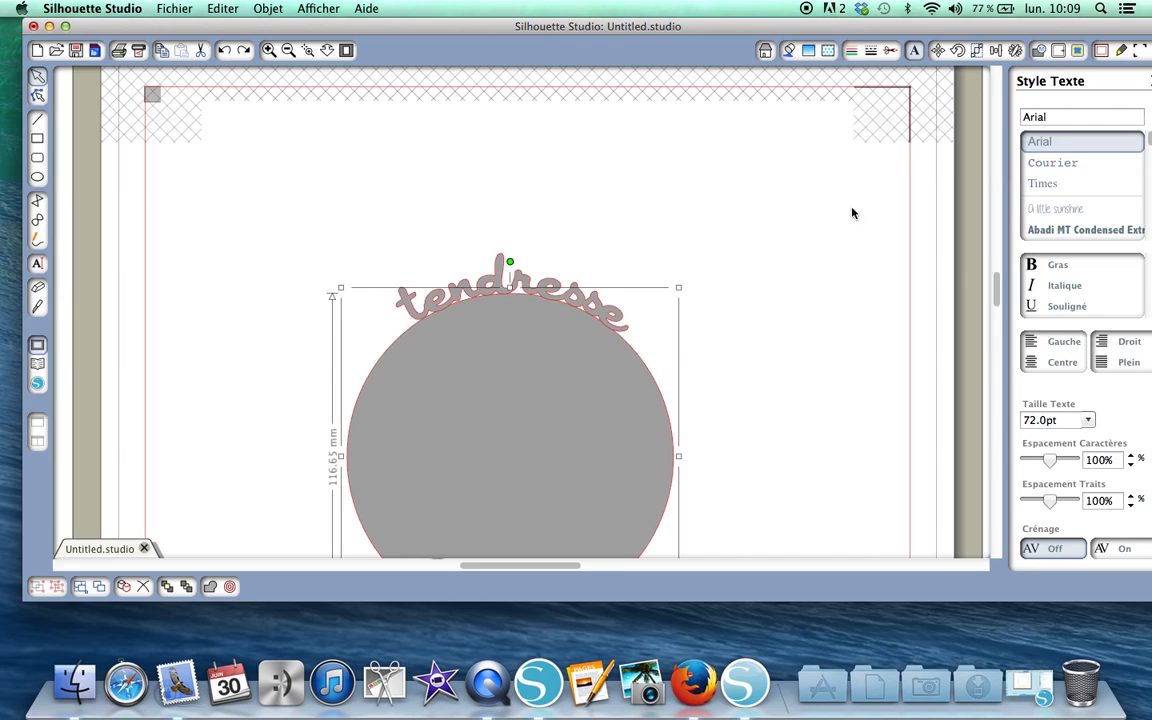
click(1059, 50)
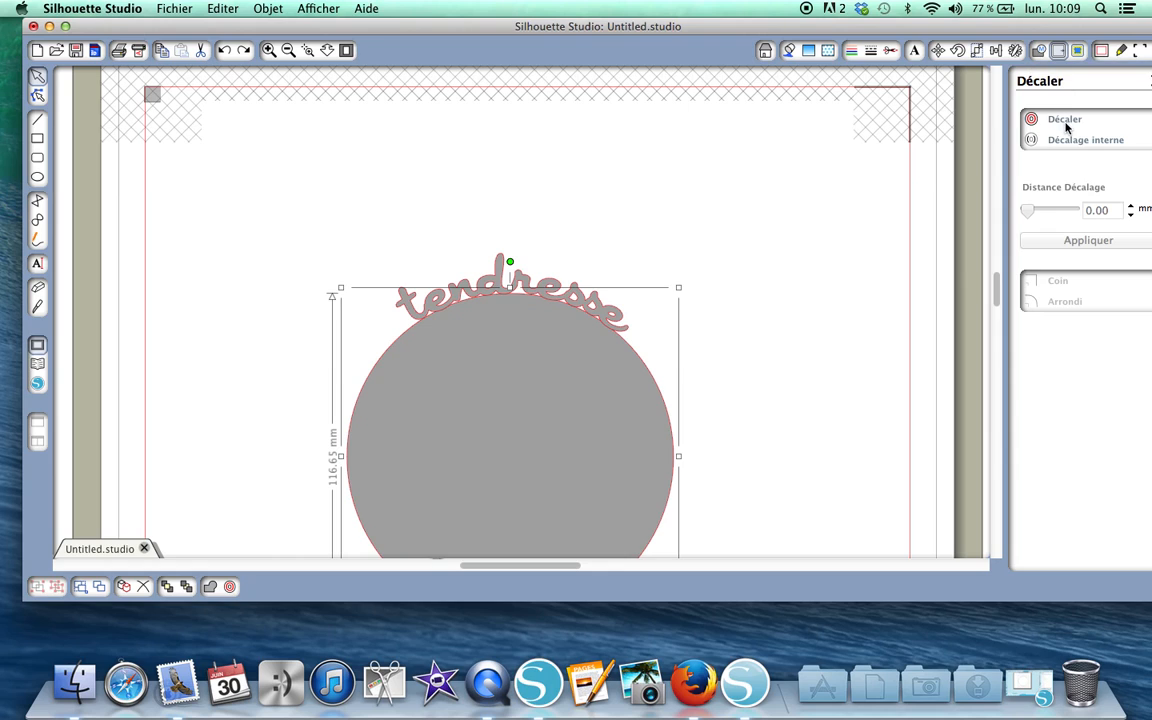
click(1065, 119)
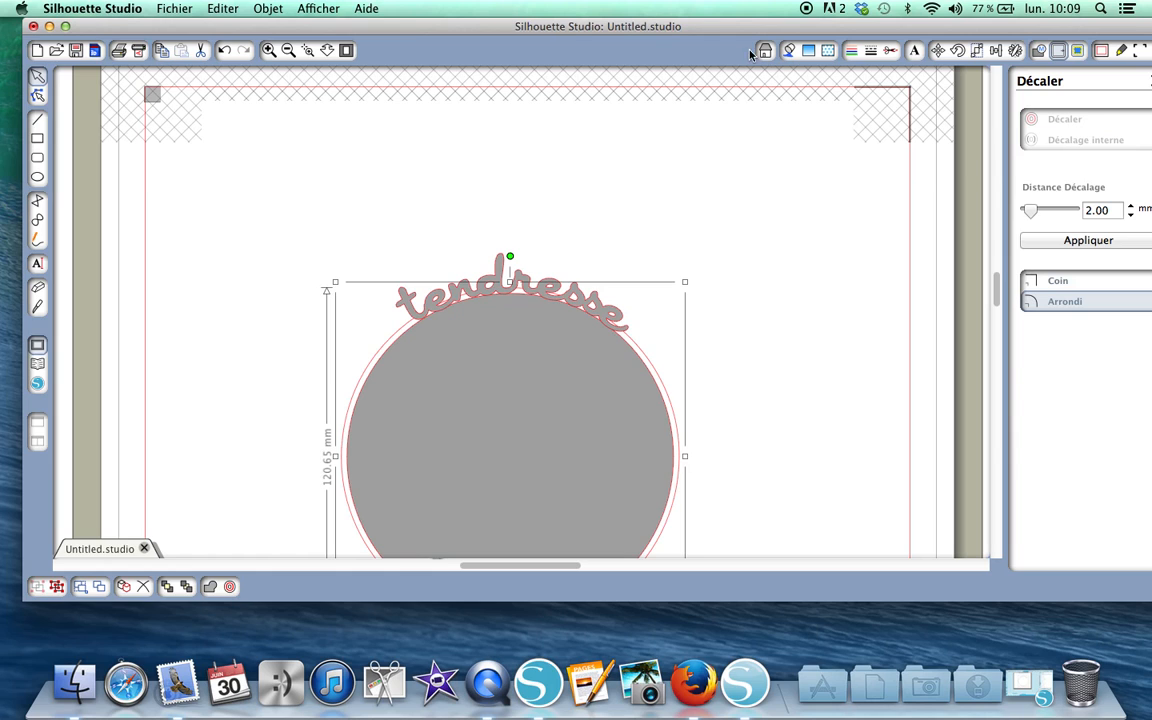
Step: Fill the offset circle with grey, and recolour both the original circle and its offset light pink
click(792, 51)
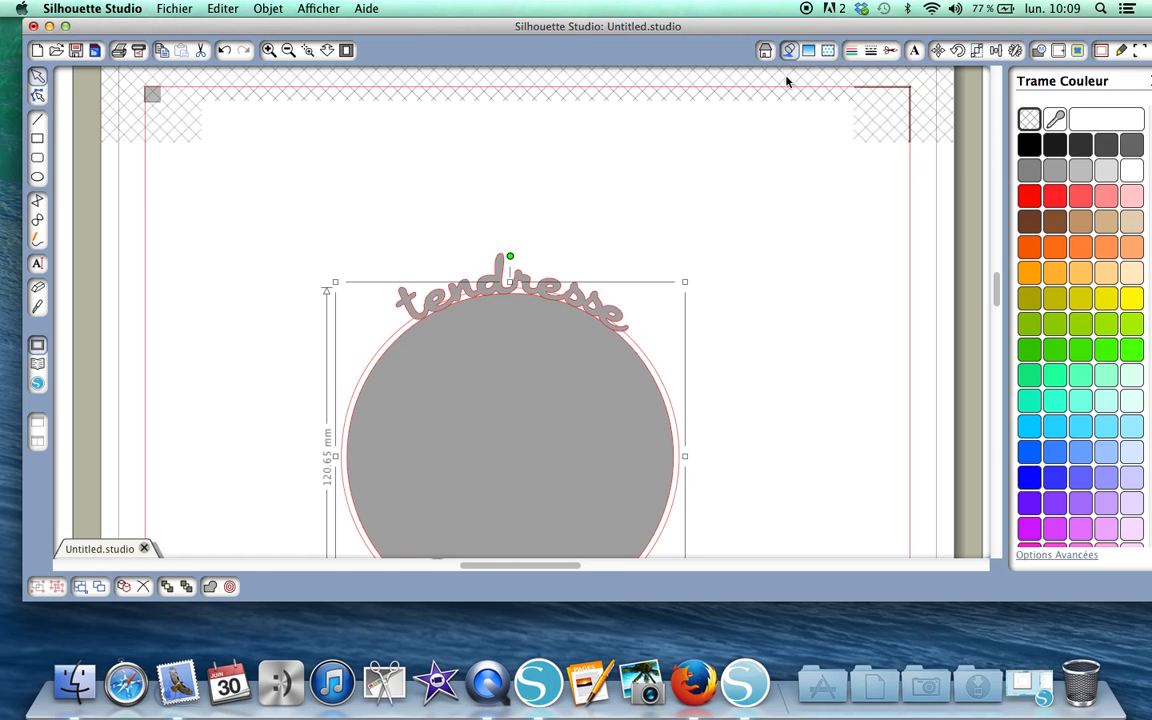
click(1029, 171)
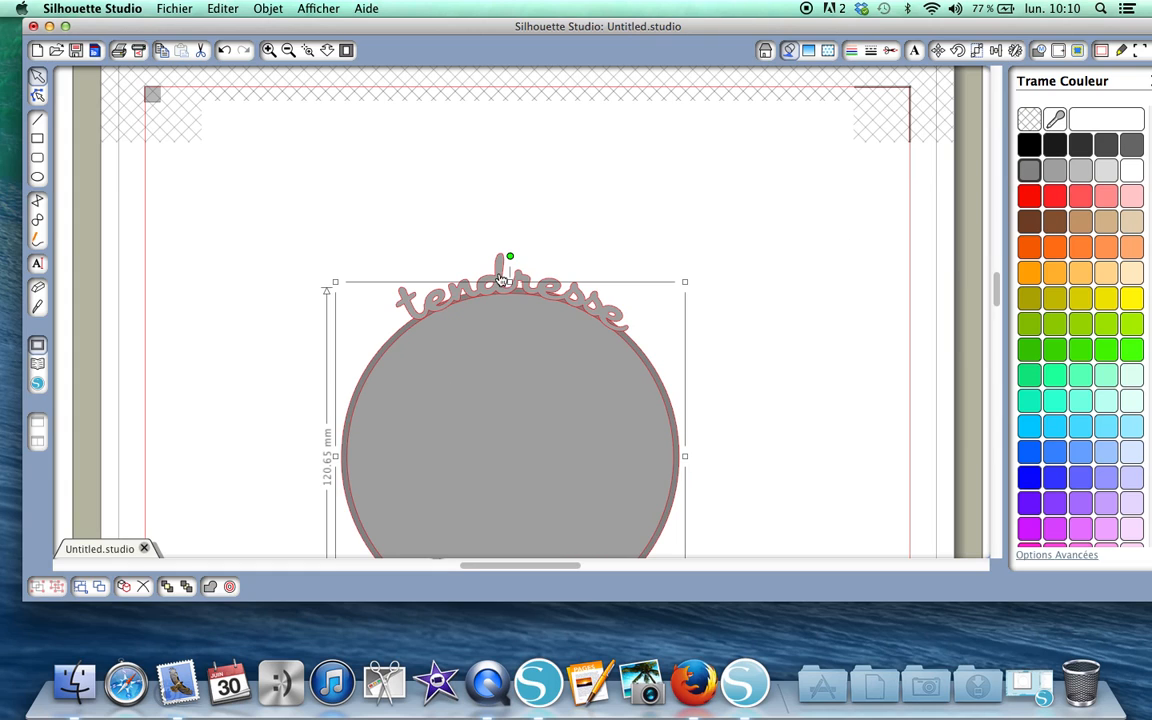
click(497, 270)
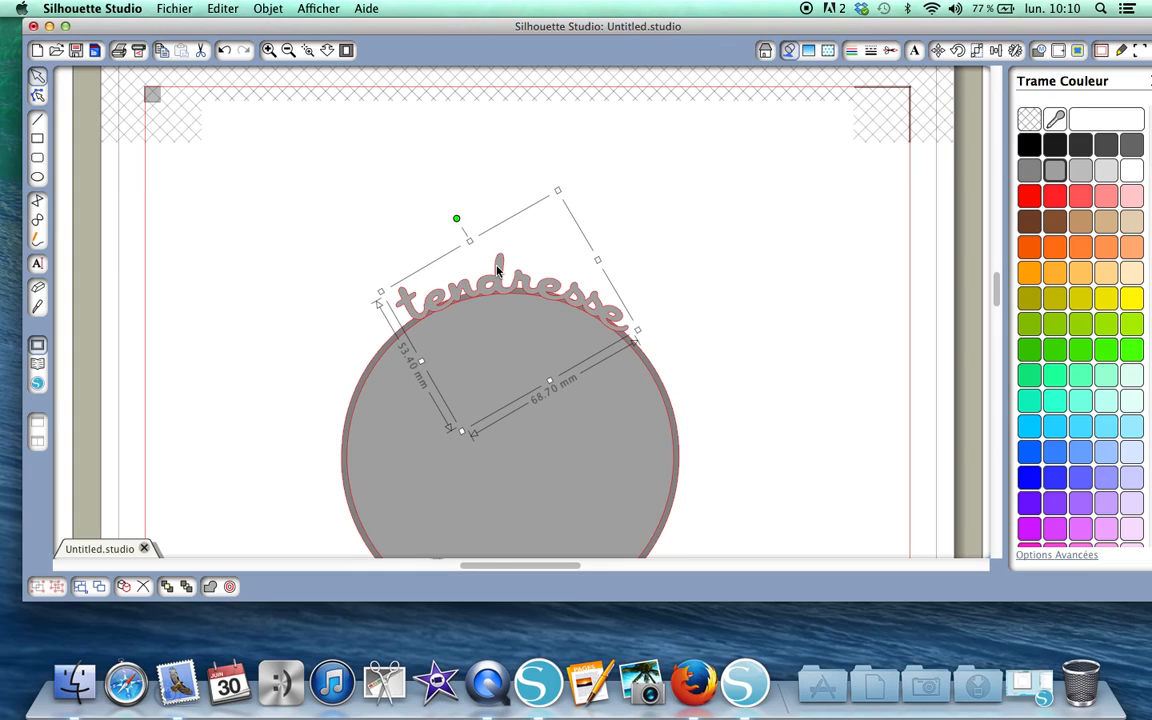
click(358, 384)
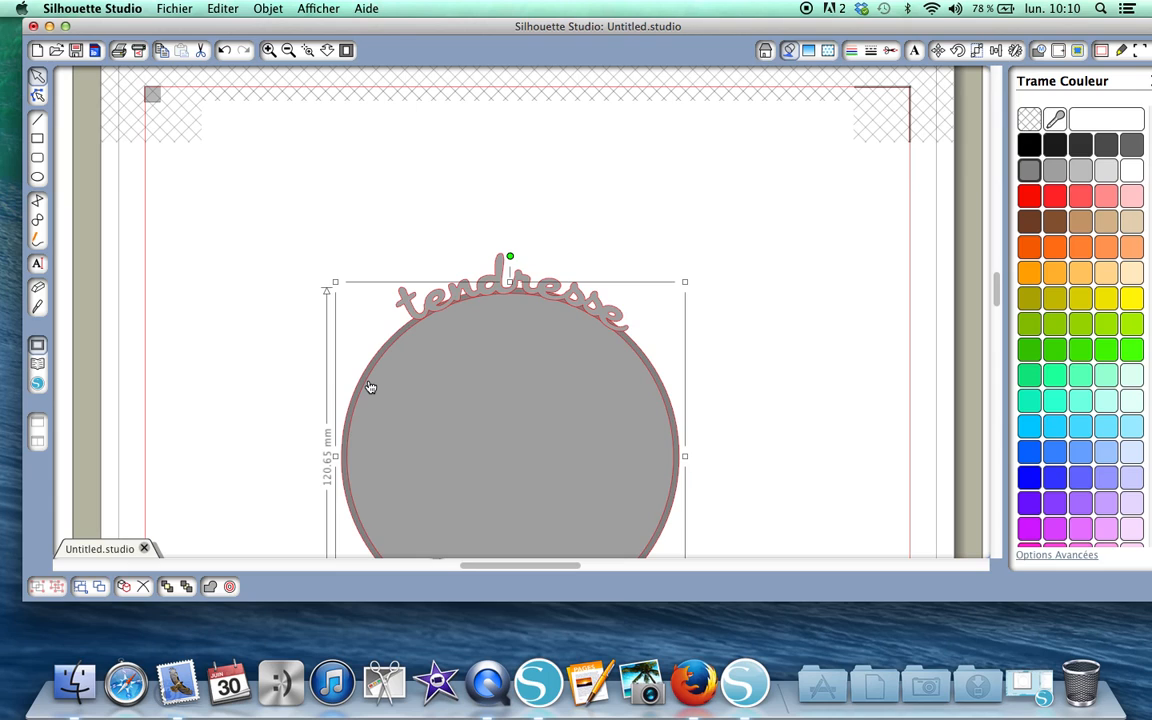
click(369, 387)
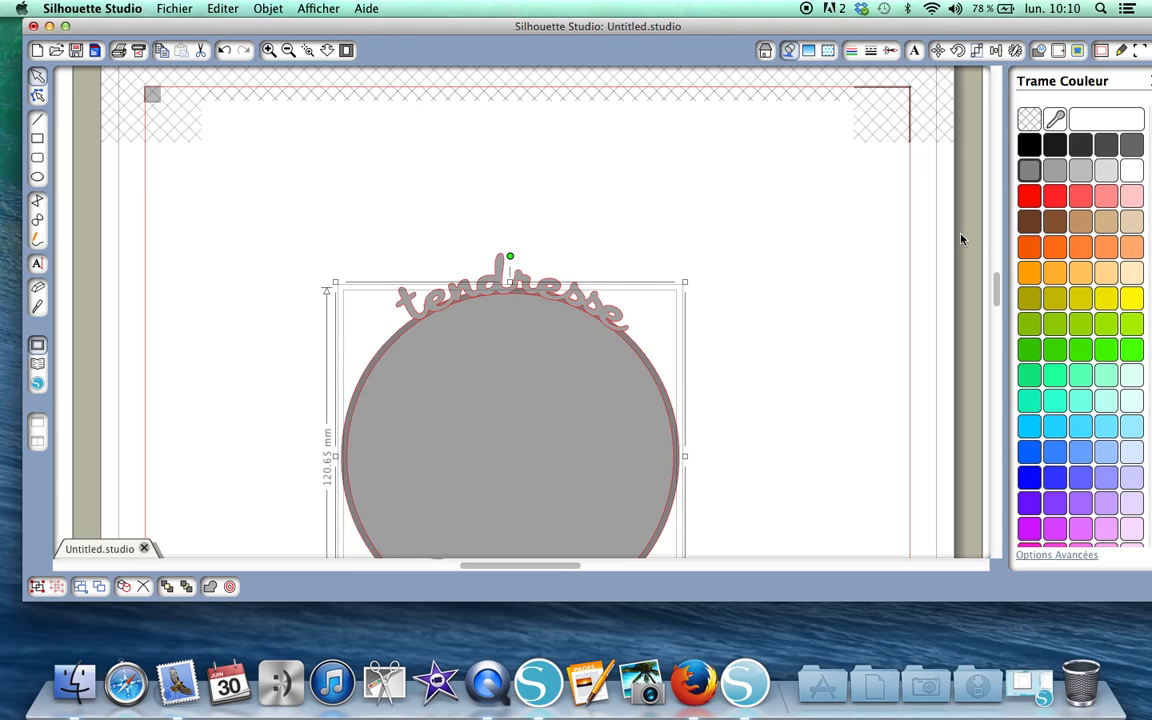
click(1131, 198)
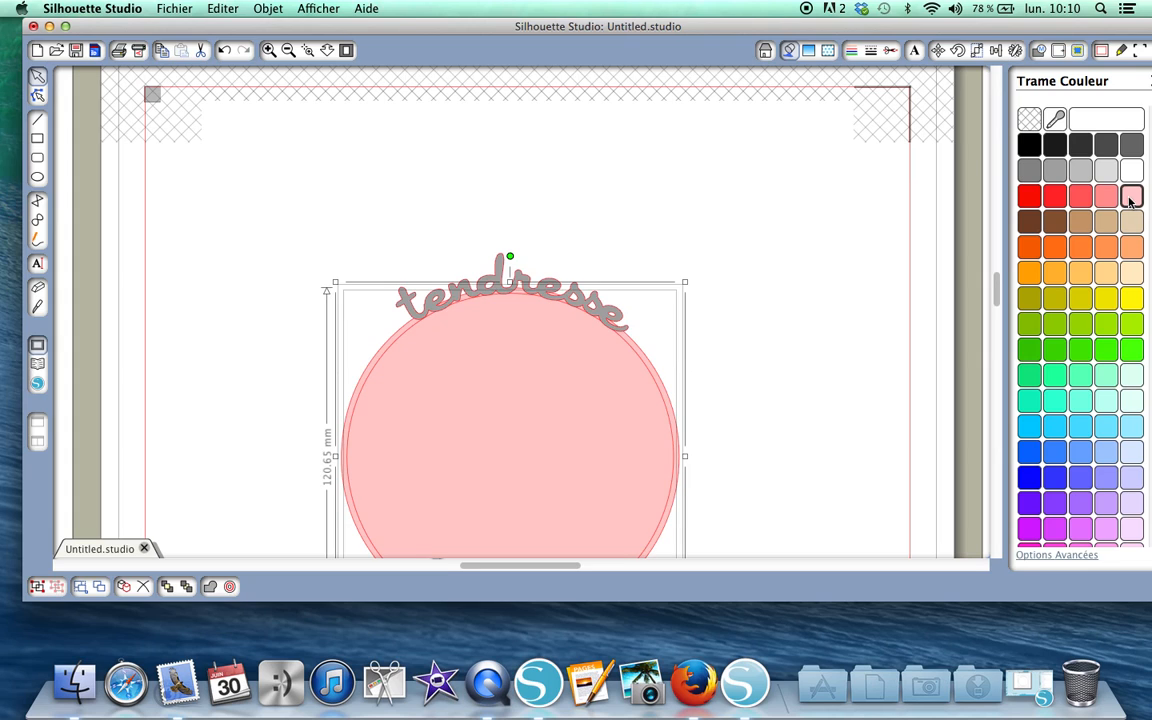
click(794, 257)
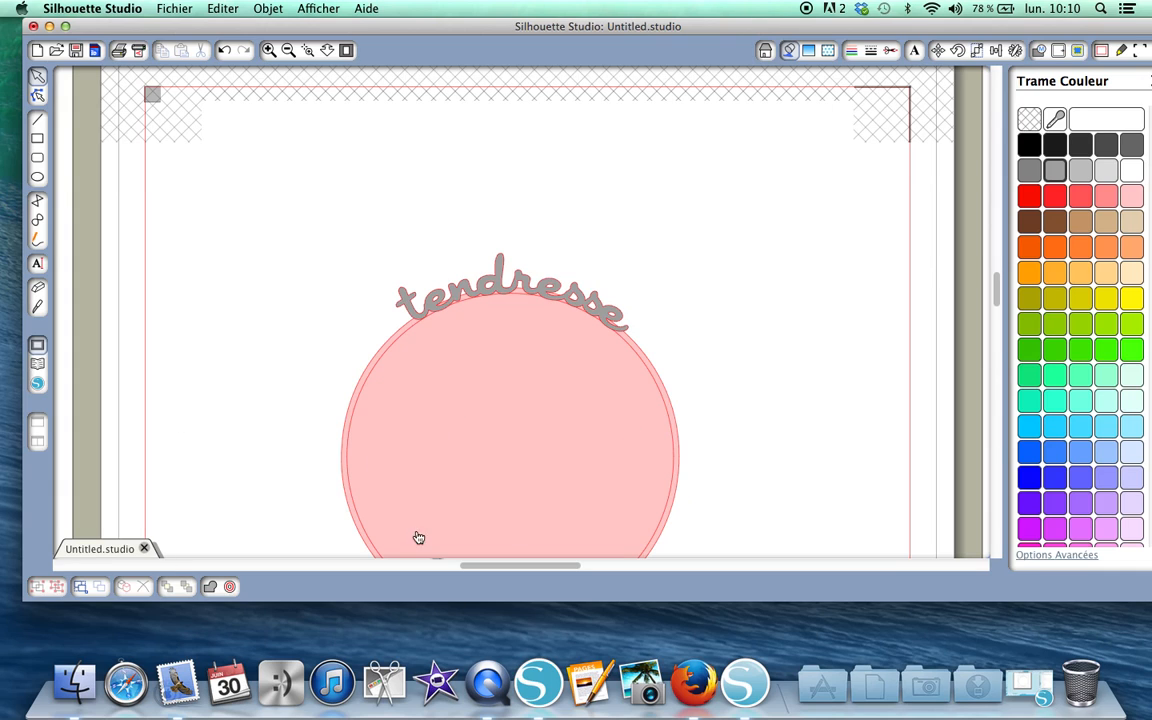
Step: Combine the circle and its offset into one compound path to form a thin ring
click(363, 385)
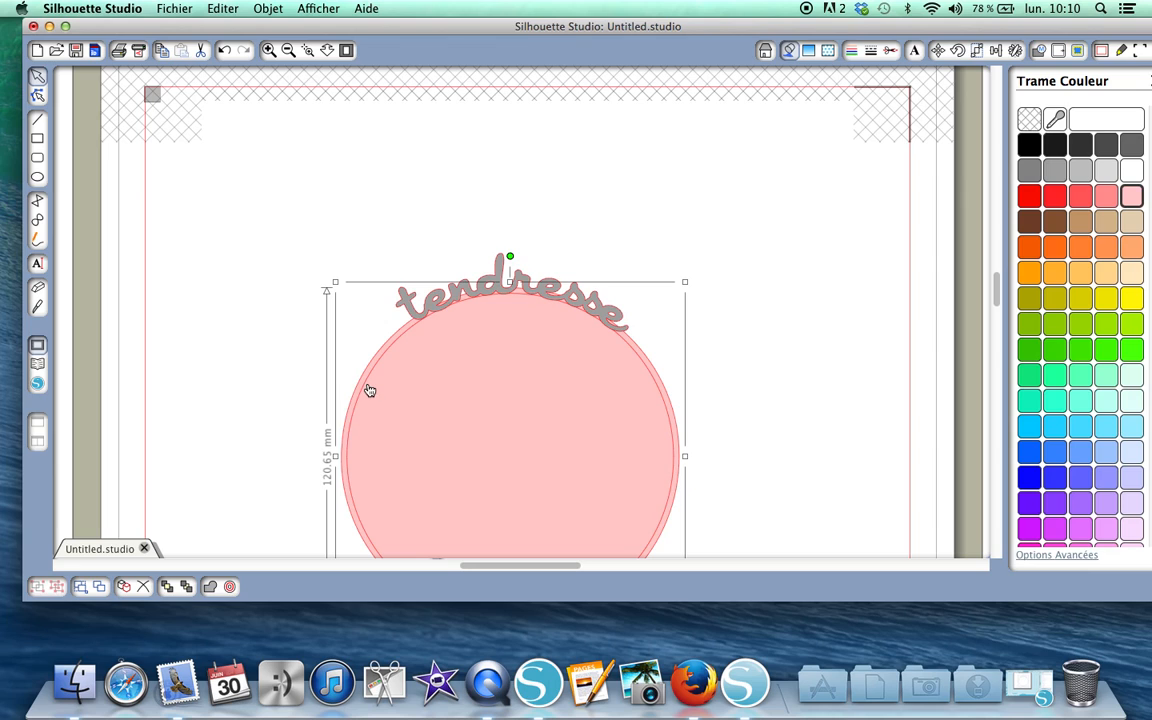
click(368, 390)
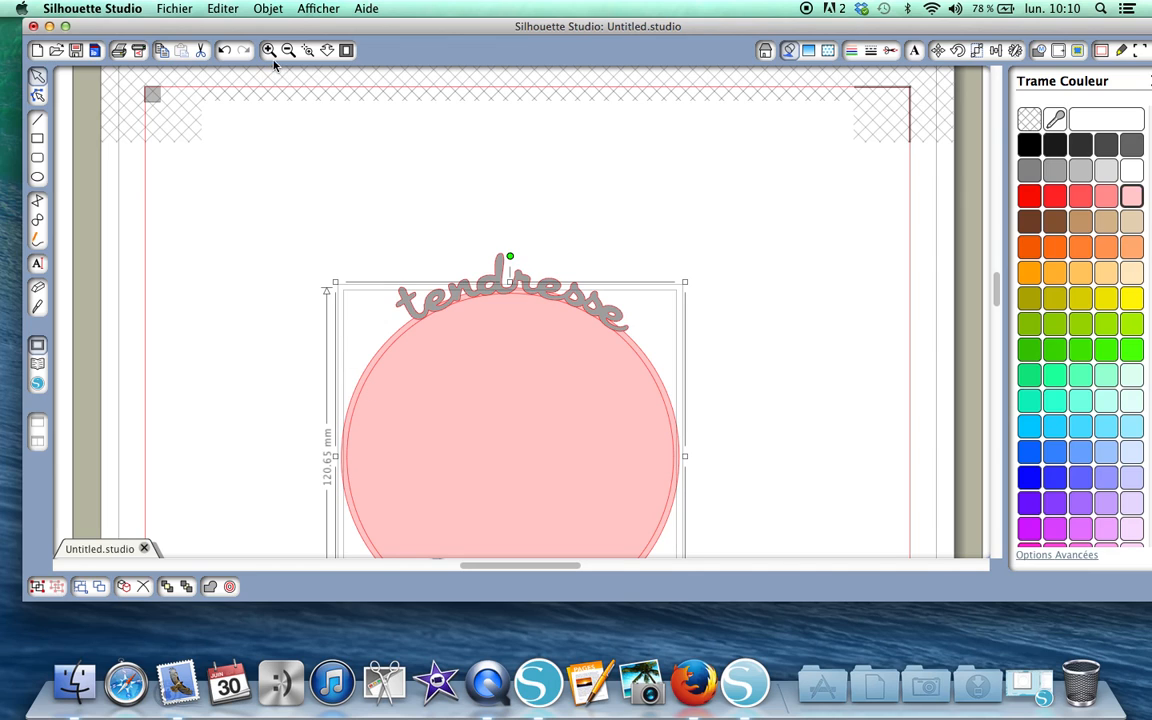
click(283, 12)
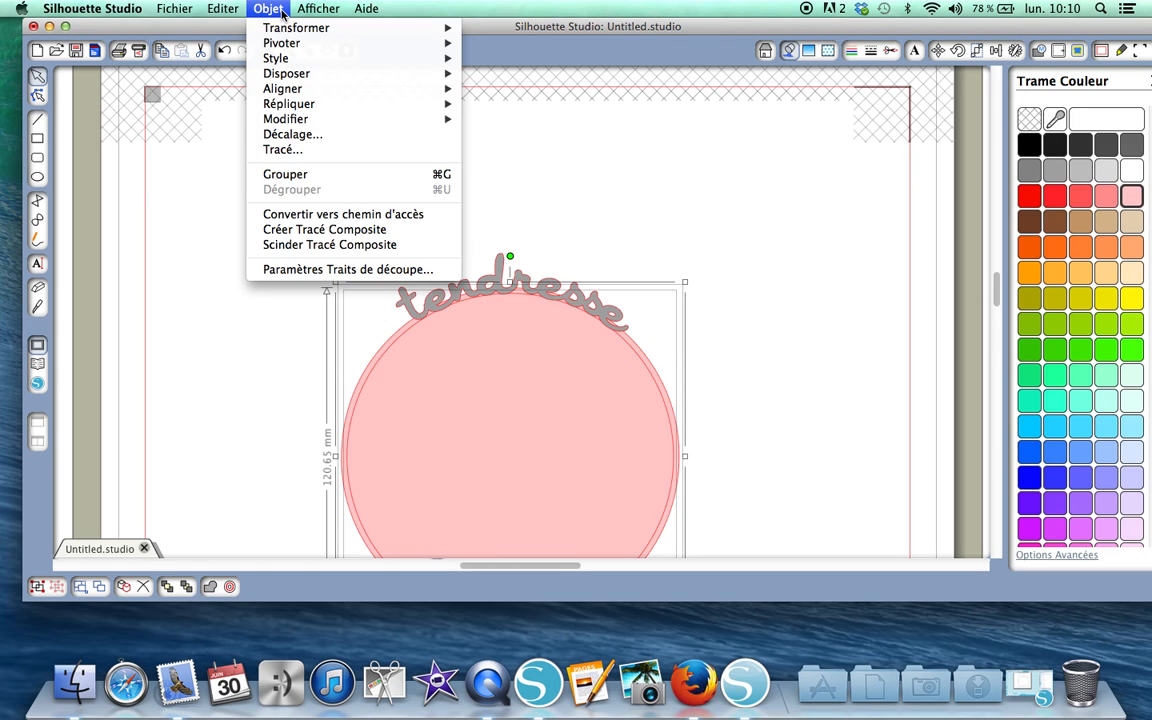
click(301, 230)
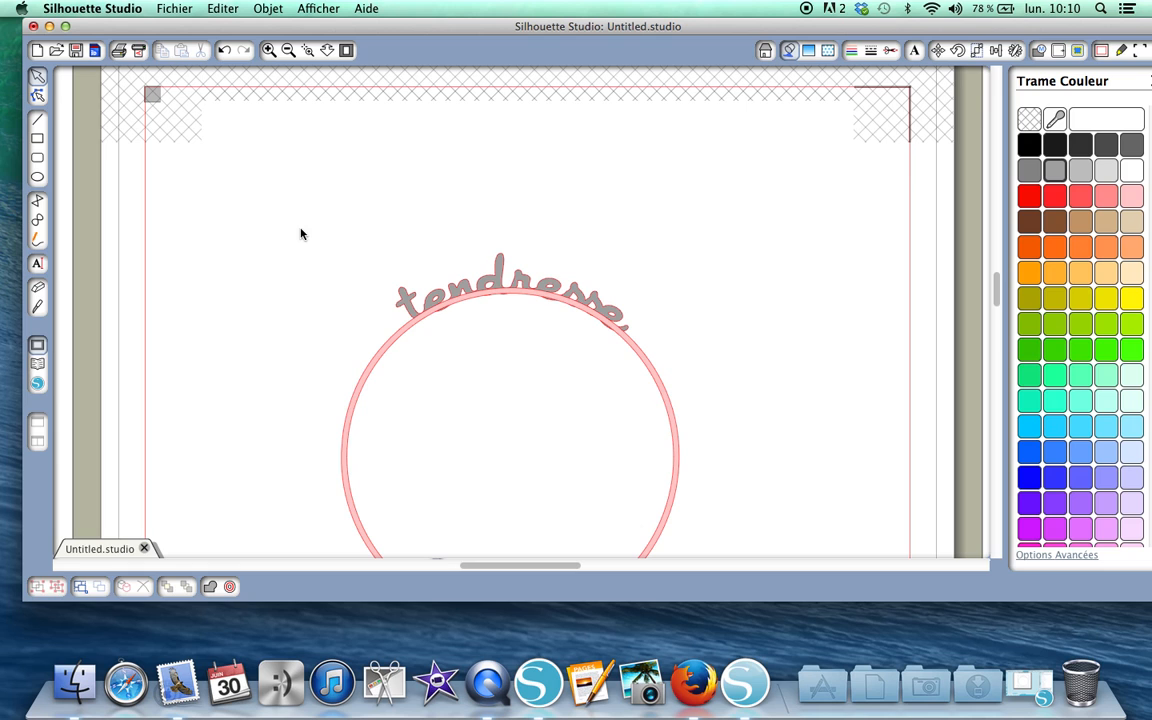
click(269, 51)
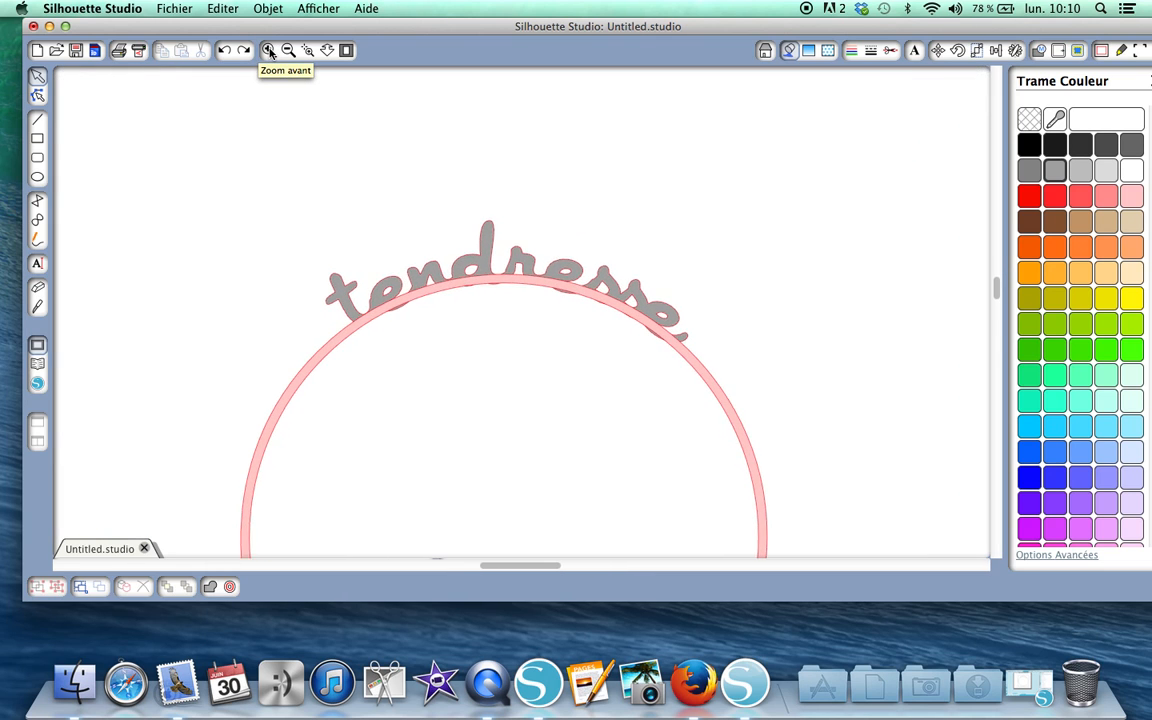
click(457, 245)
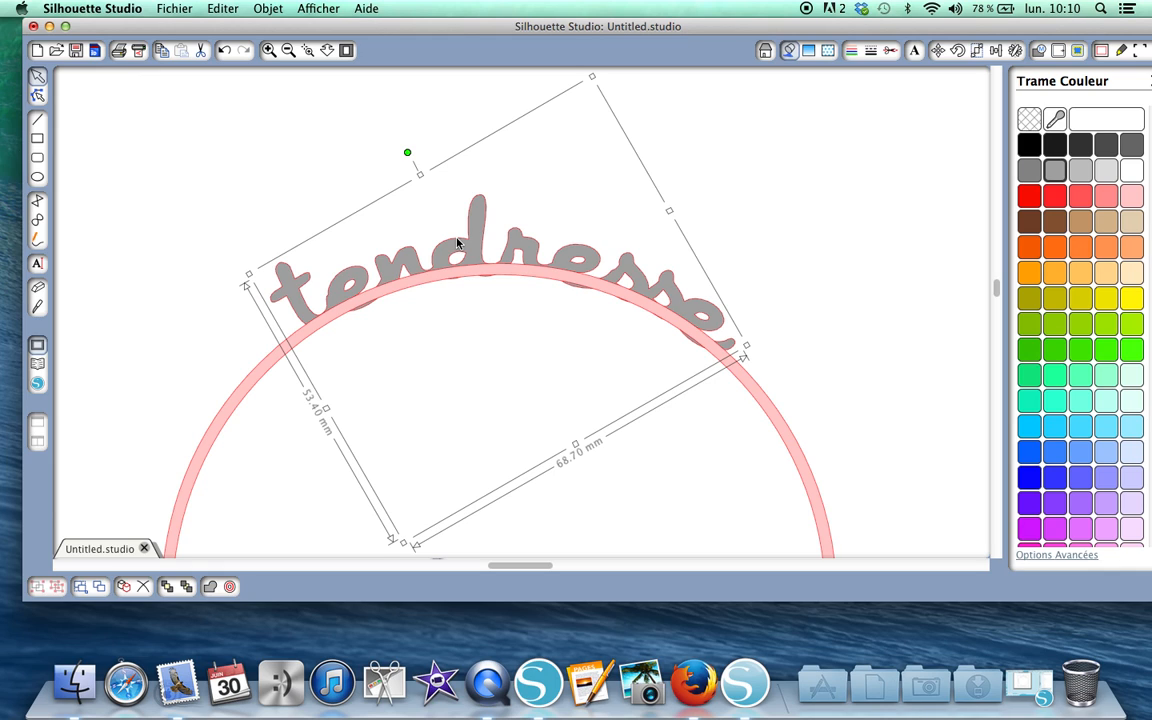
click(290, 194)
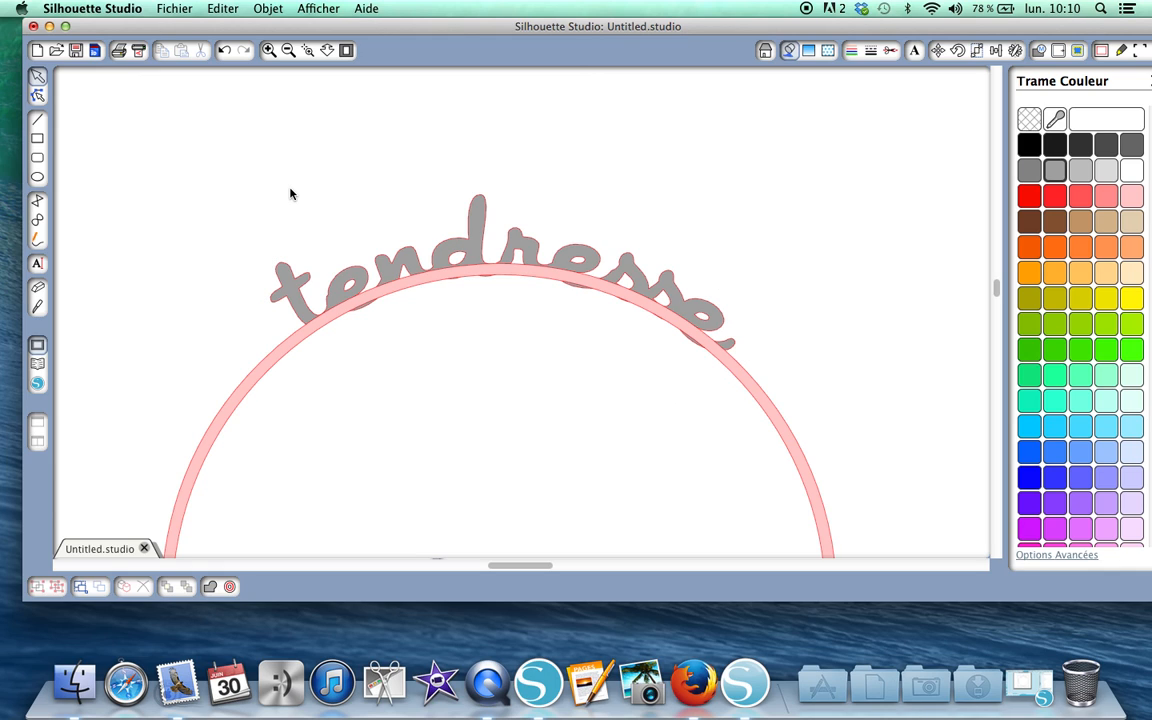
click(38, 122)
key(Escape)
click(40, 119)
click(314, 302)
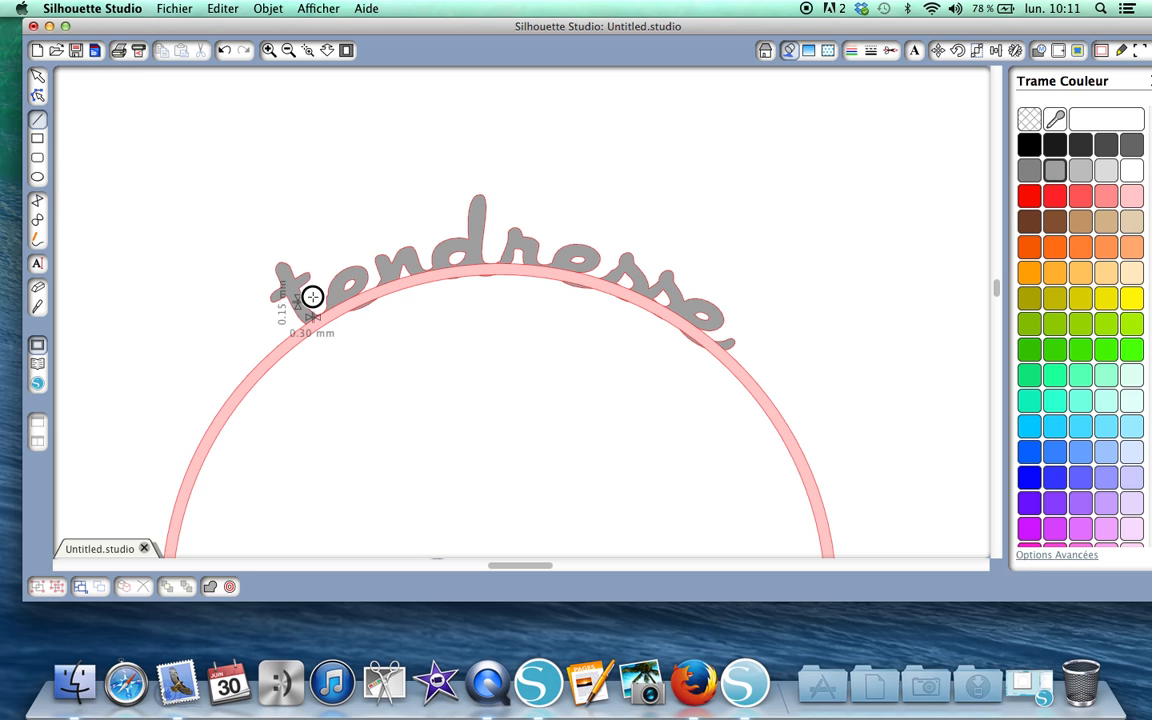
key(Escape)
click(314, 306)
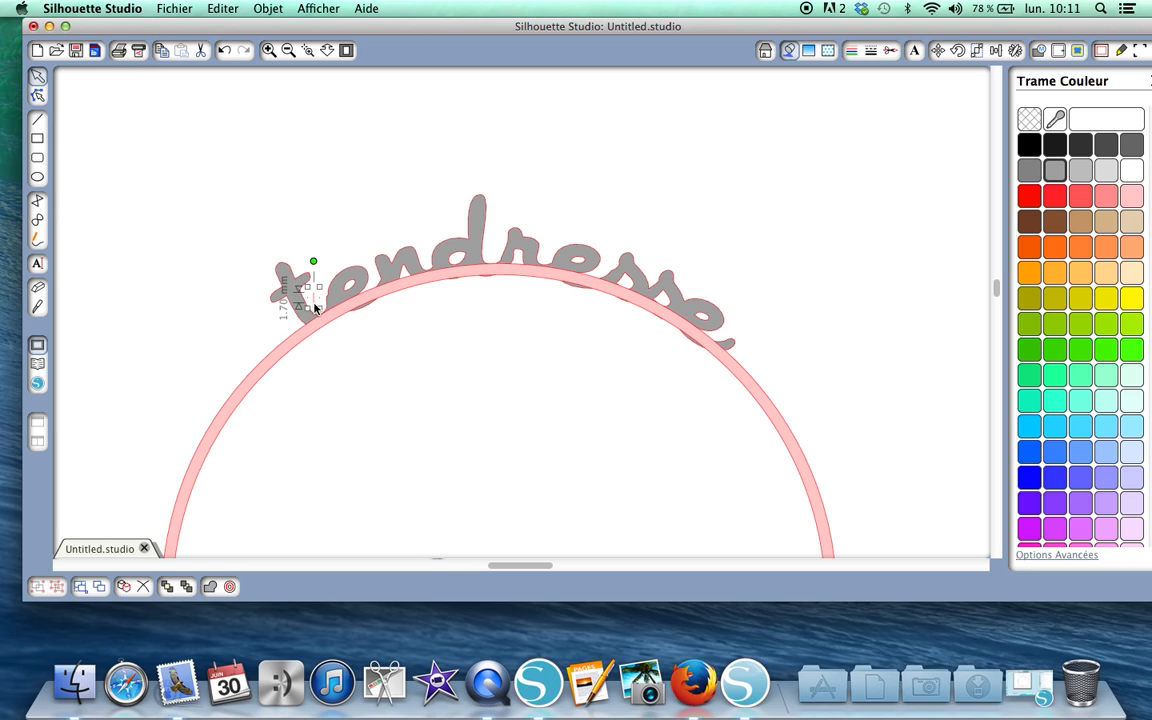
key(Delete)
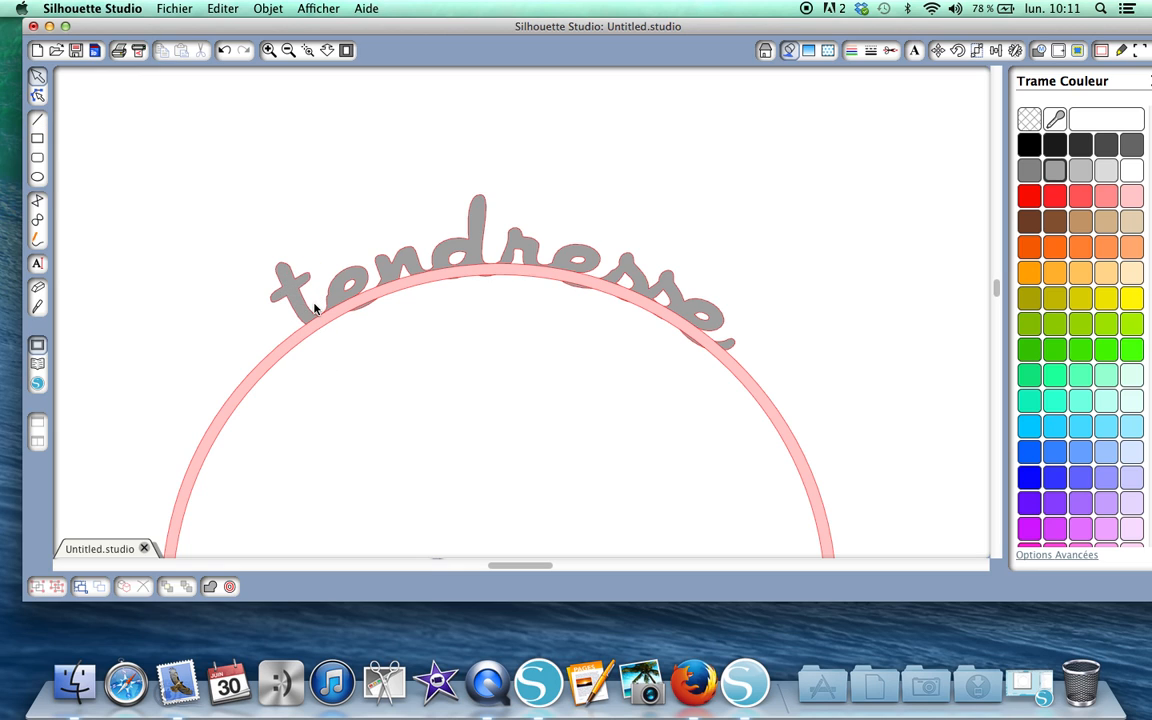
Step: Draw two short guide lines across the ring, one where "tendresse" begins and one where it ends
click(40, 118)
drag(318, 304, 315, 358)
click(38, 120)
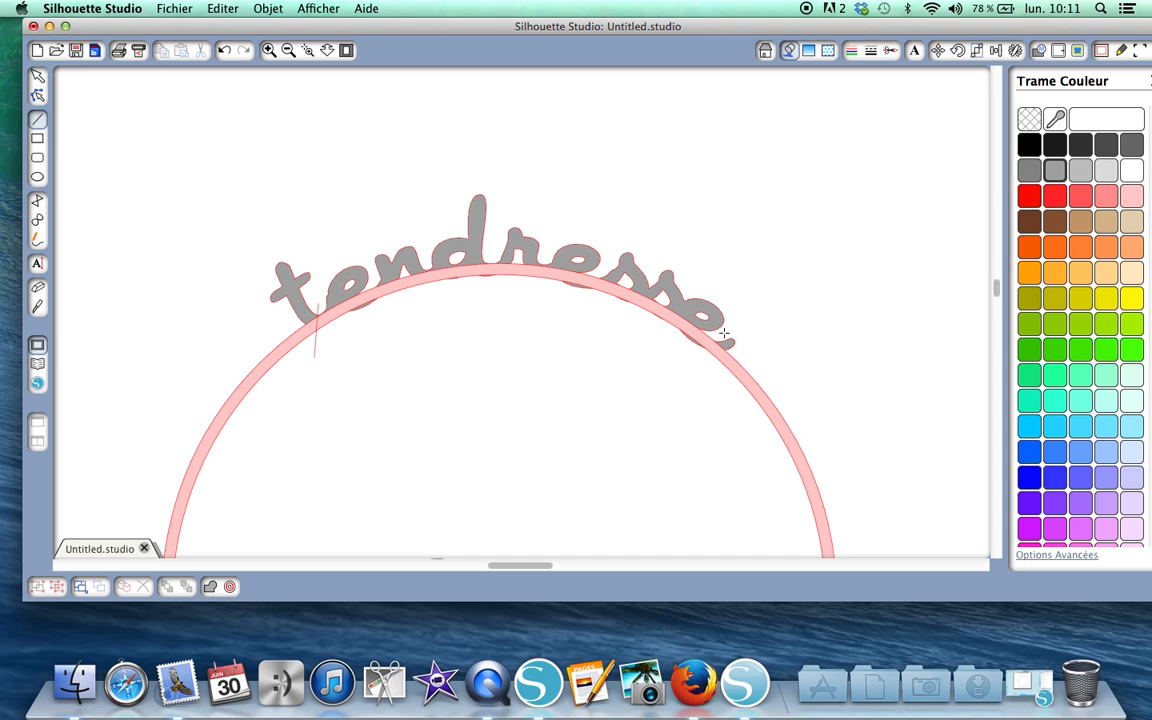
drag(723, 330, 700, 372)
key(v)
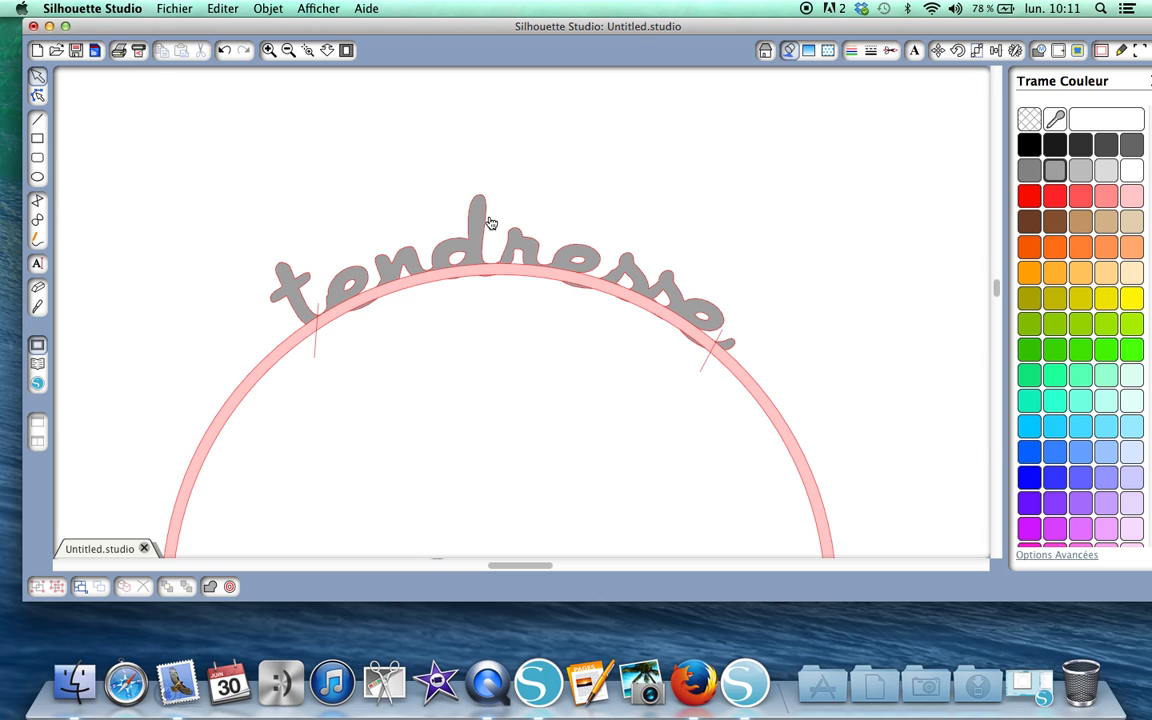
Step: Move "tendresse" up clear of the ring and cut the ring with the knife along both guide lines
drag(479, 238, 487, 126)
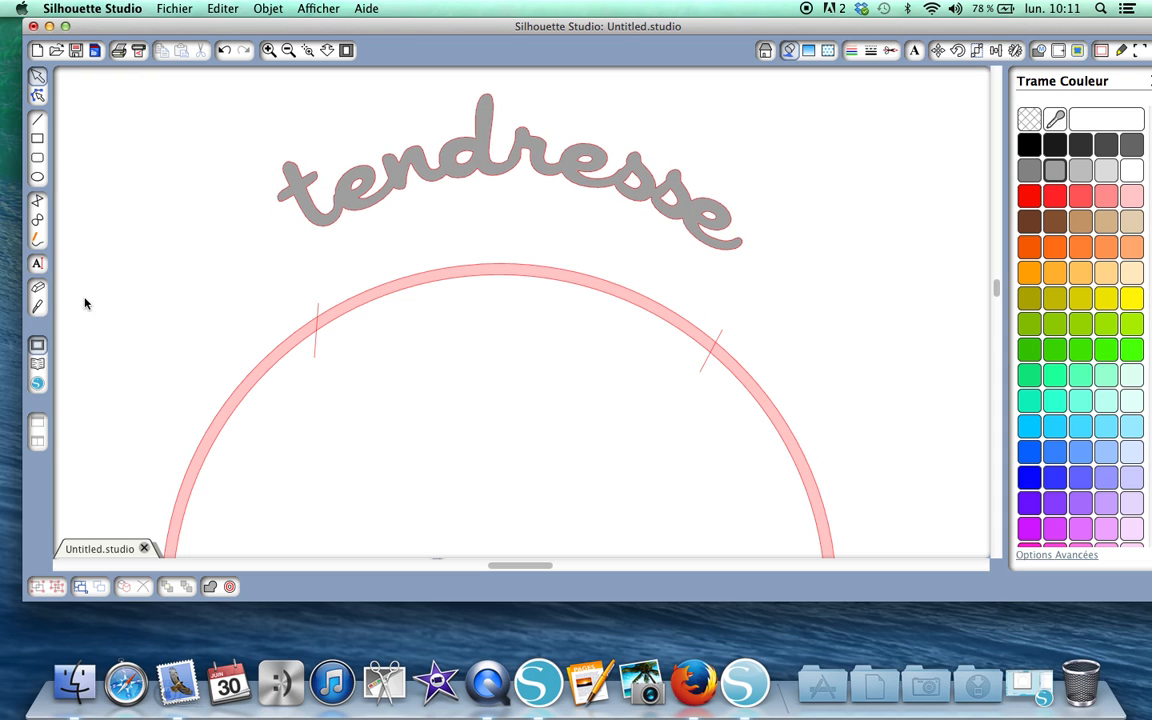
click(39, 306)
drag(316, 301, 314, 369)
click(37, 309)
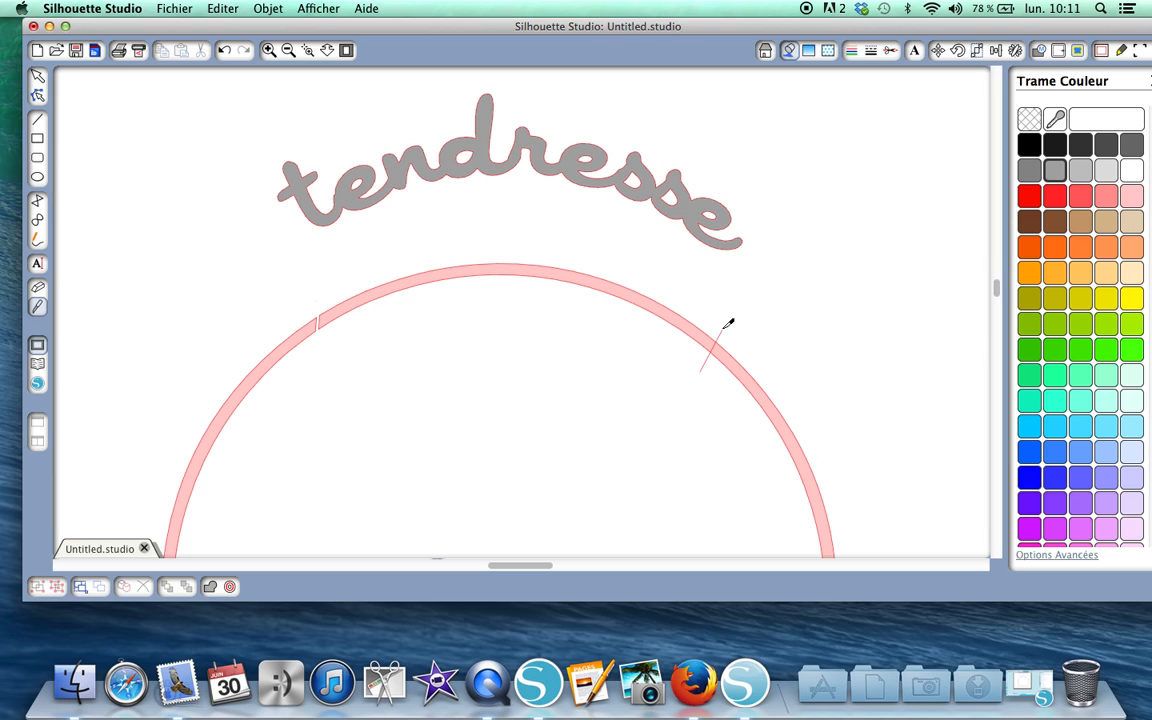
drag(721, 328, 697, 387)
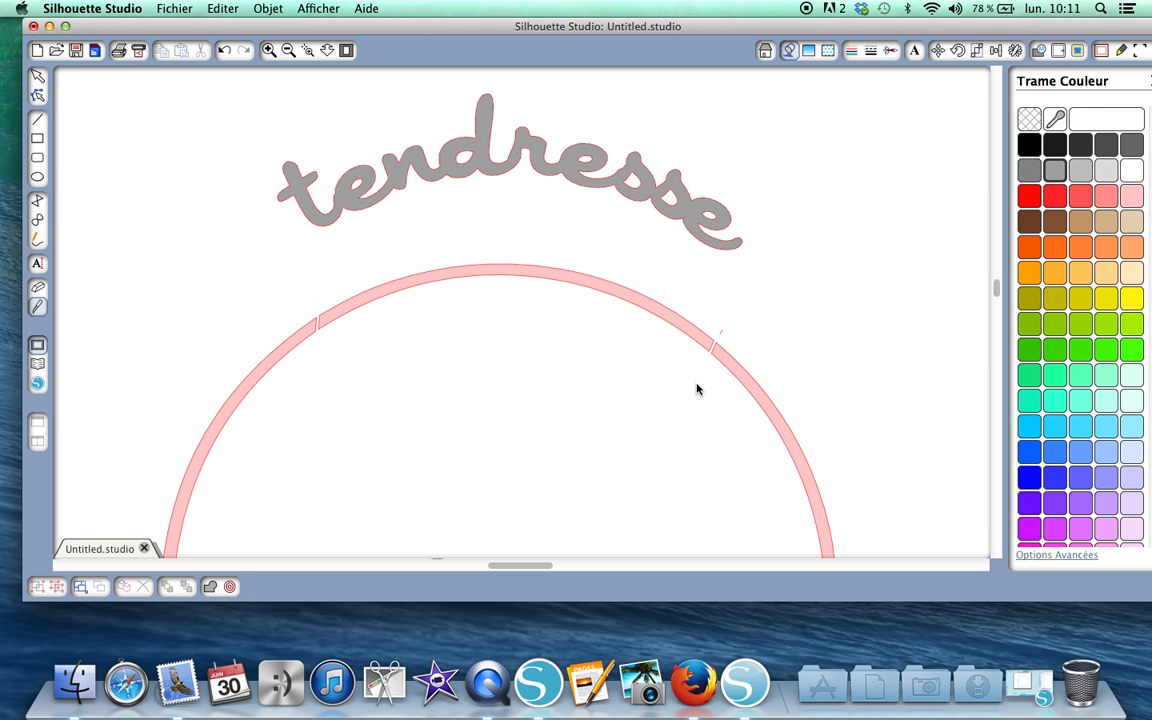
Step: Delete the ring's upper arc between the two cuts and the leftover fragment of the guide line
click(591, 290)
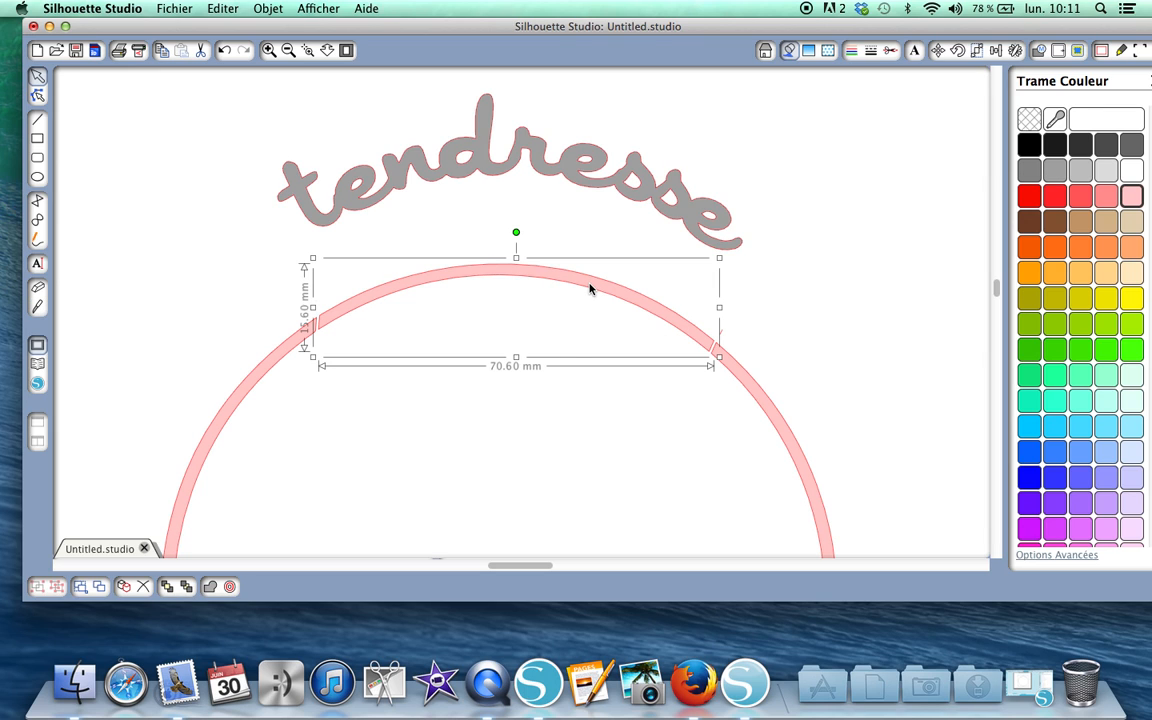
key(Delete)
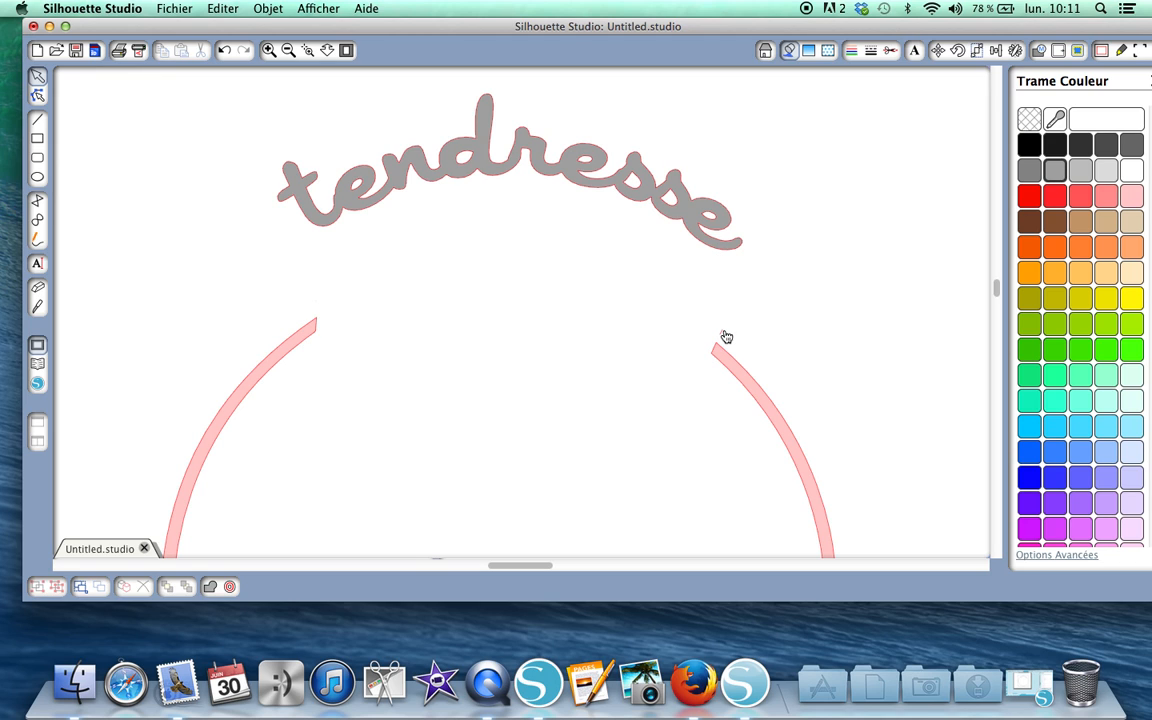
click(726, 337)
key(Delete)
Step: Move "tendresse" back down into the gap and rotate it slightly so both ends overlap the open ring's ends
click(478, 134)
drag(478, 134, 462, 237)
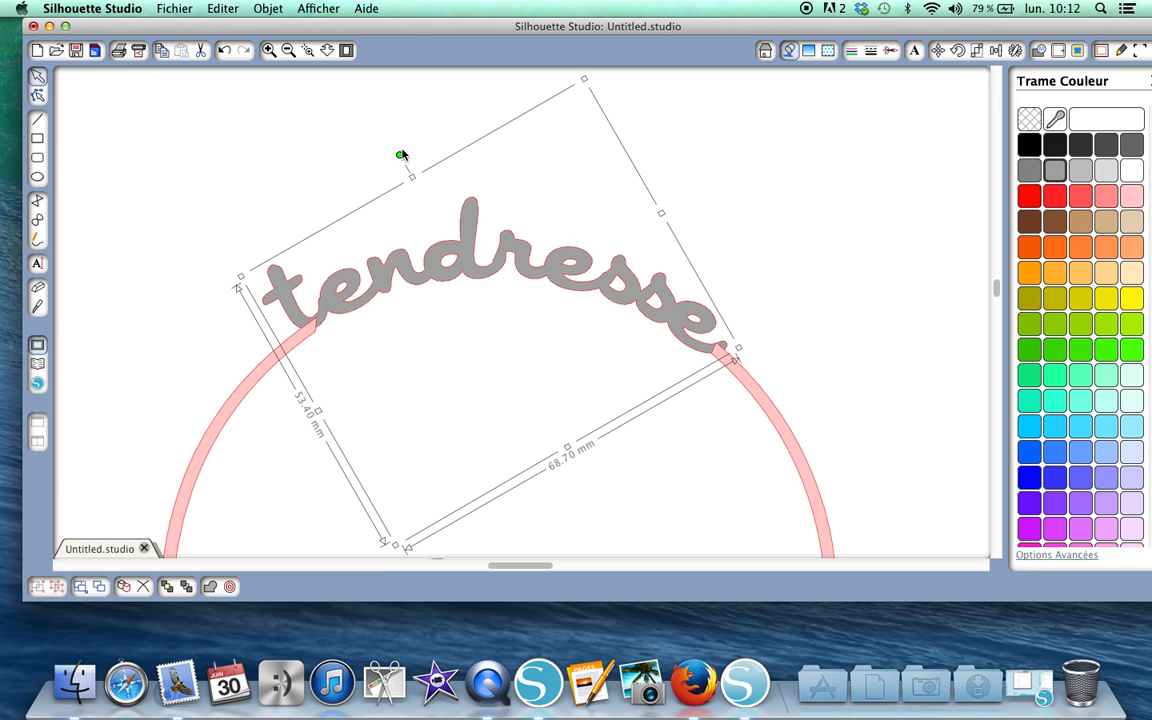
drag(400, 156, 398, 163)
drag(399, 162, 405, 165)
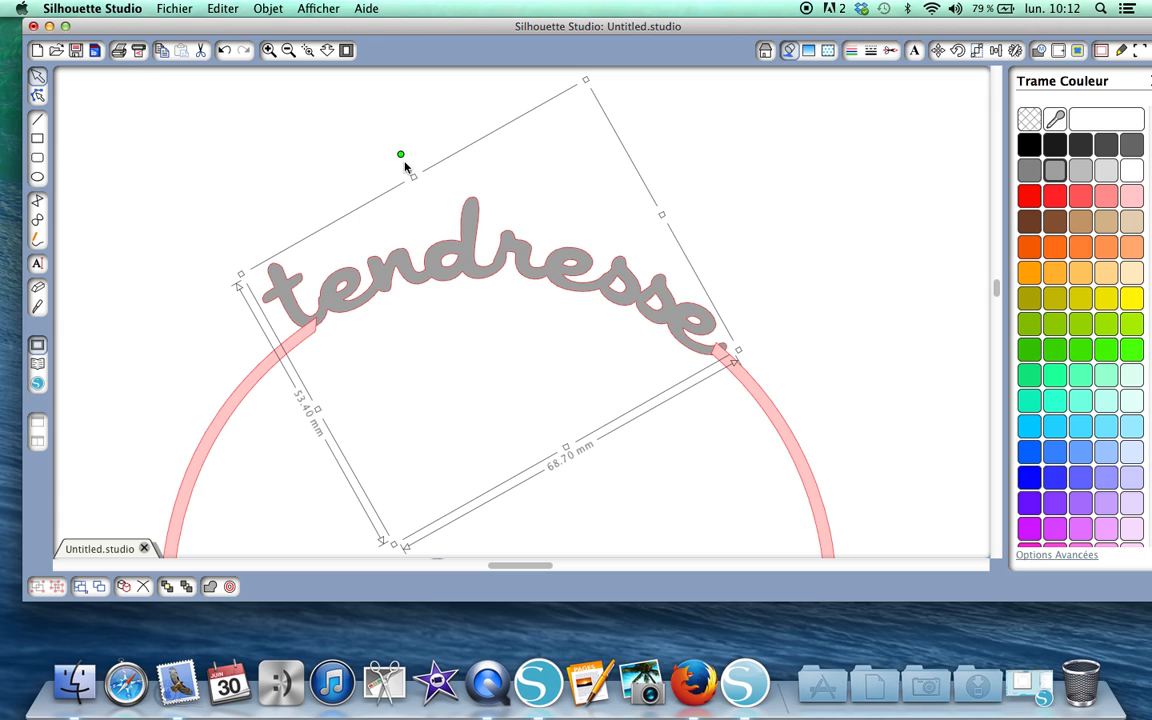
click(340, 281)
drag(340, 281, 343, 283)
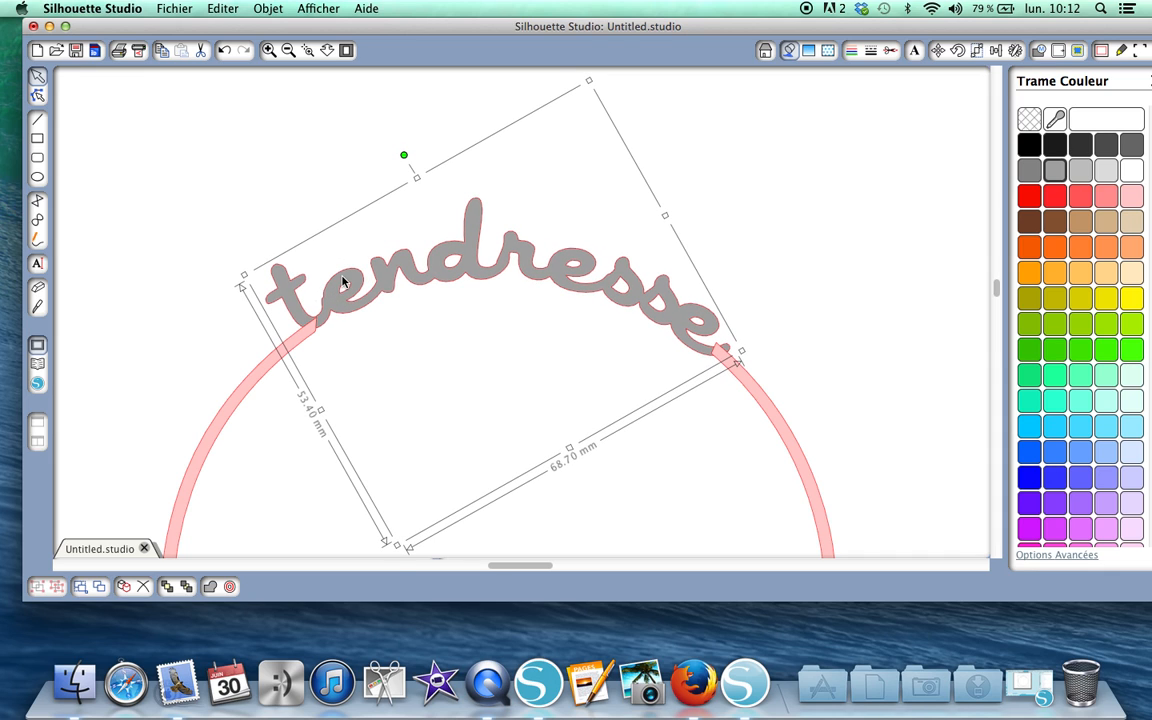
Step: Fill "tendresse" and the open ring with light pink and weld them into a single shape
click(137, 204)
drag(137, 204, 750, 423)
click(751, 383)
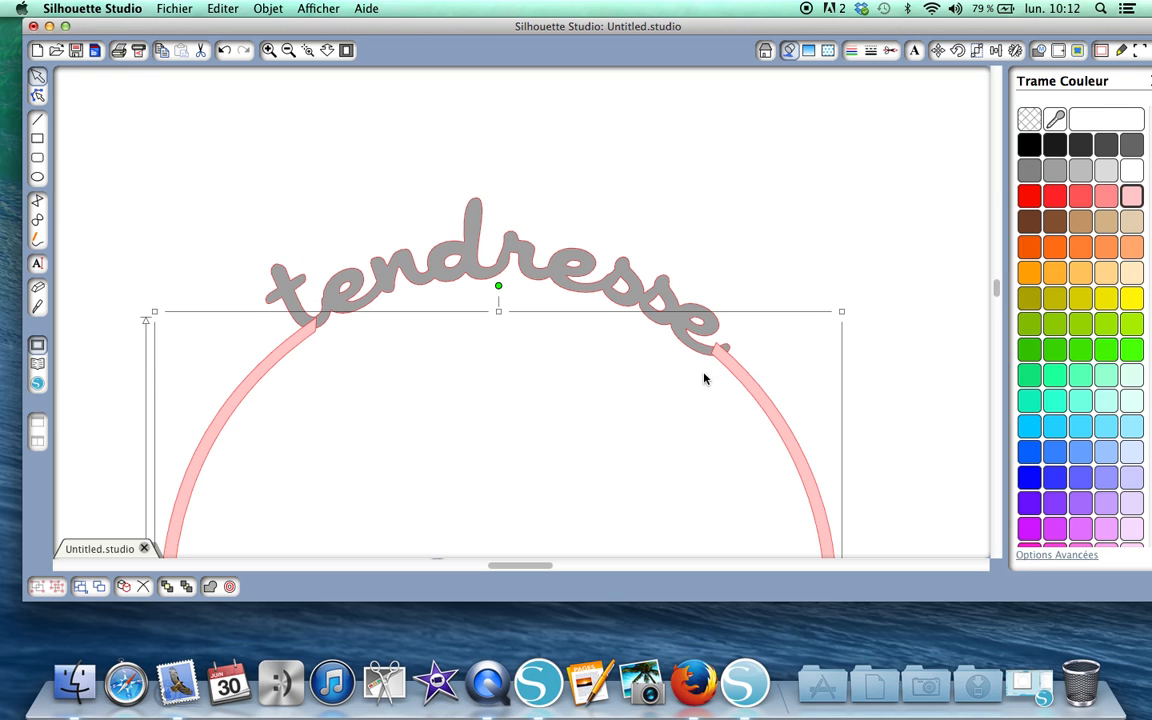
shift+click(576, 268)
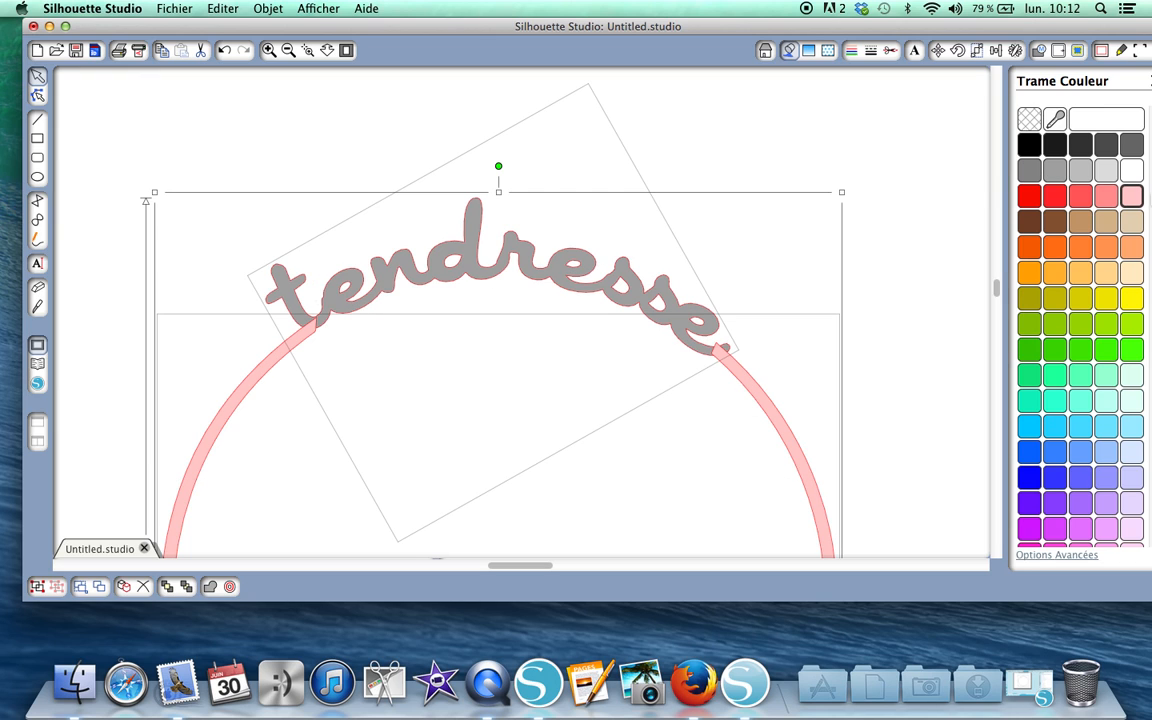
click(1131, 197)
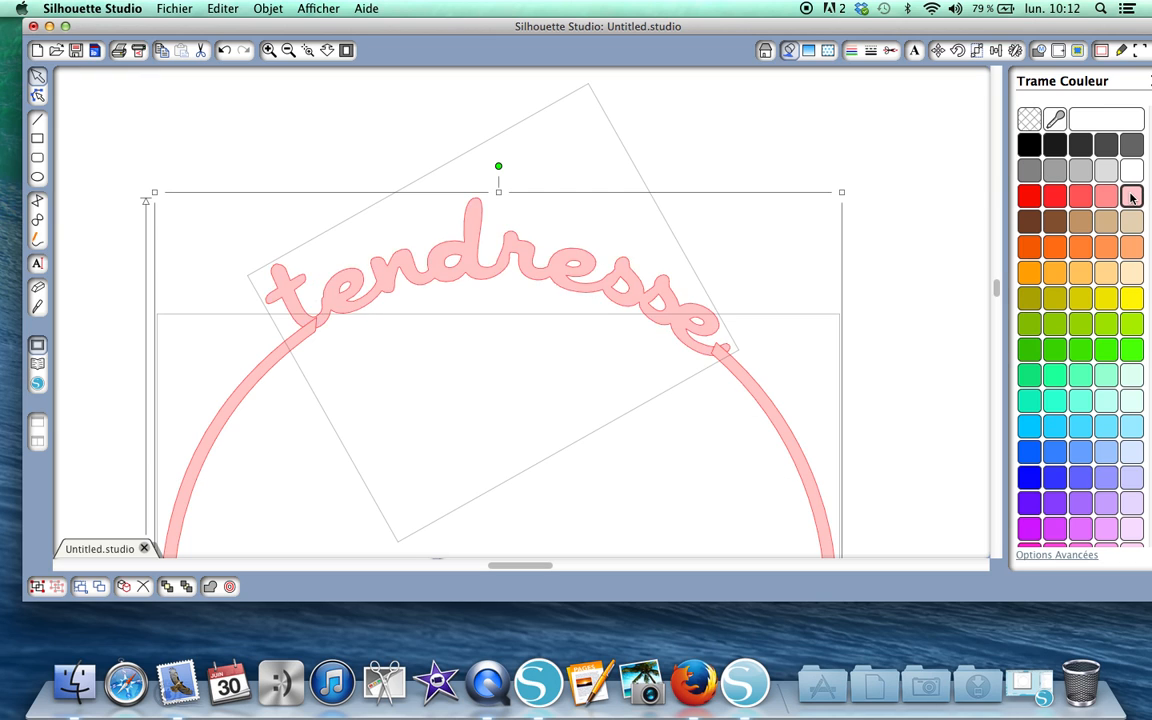
right_click(300, 202)
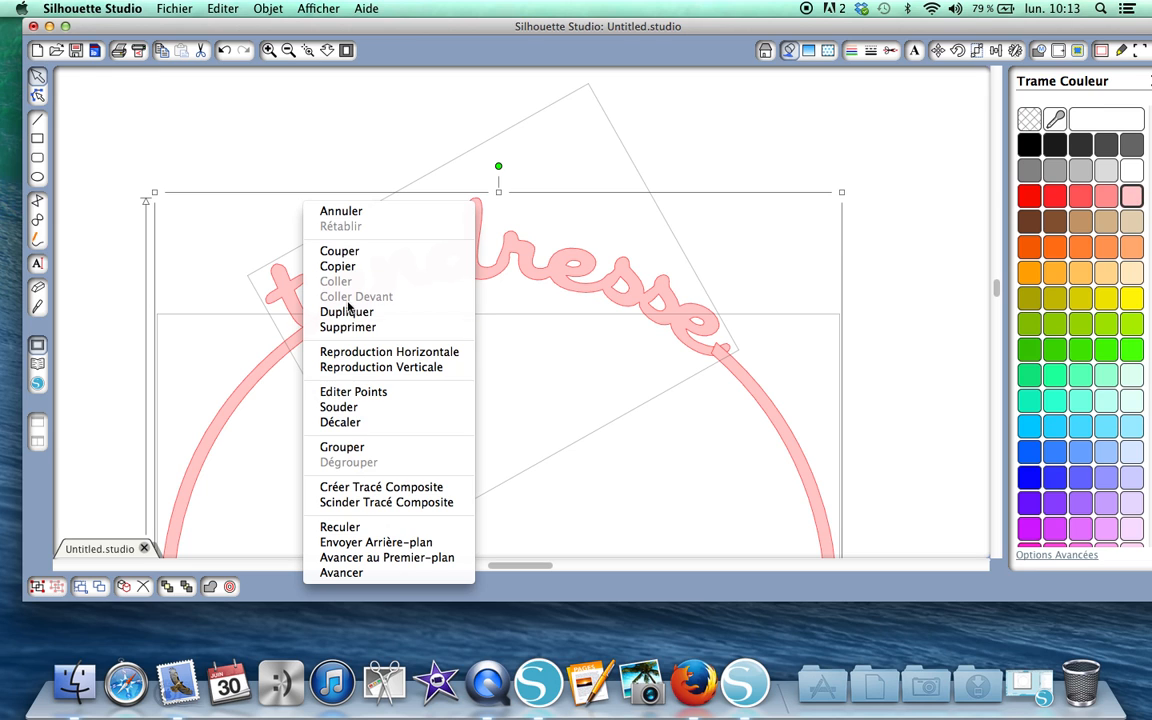
click(339, 407)
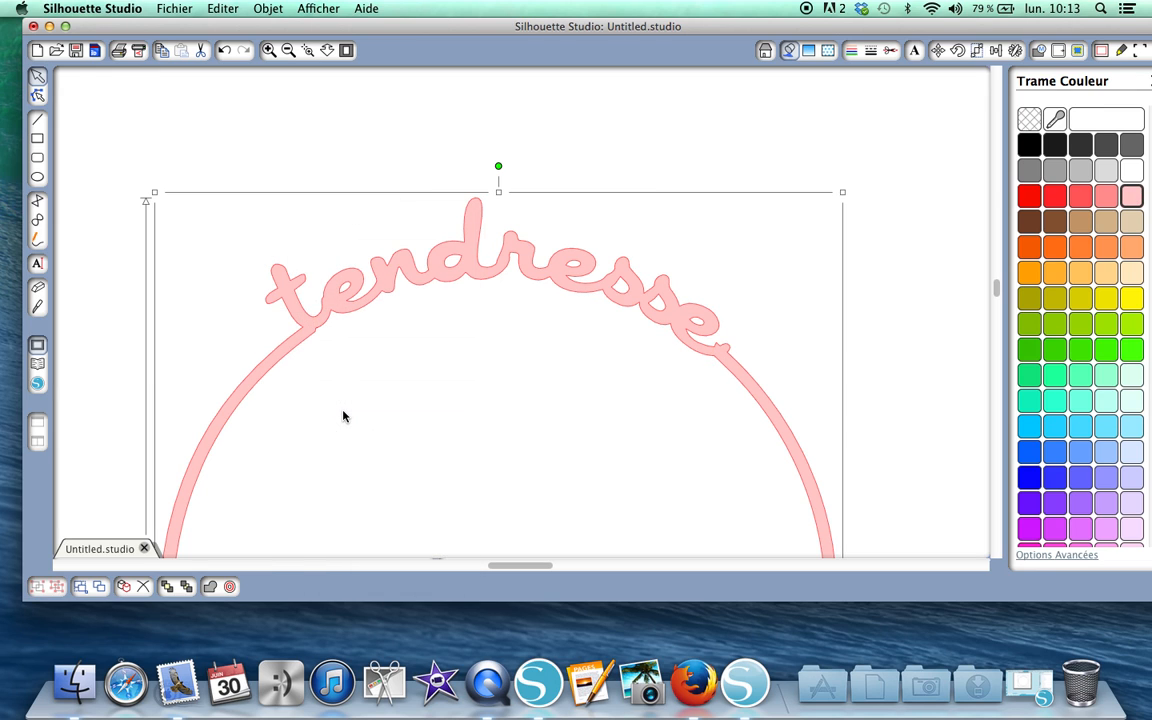